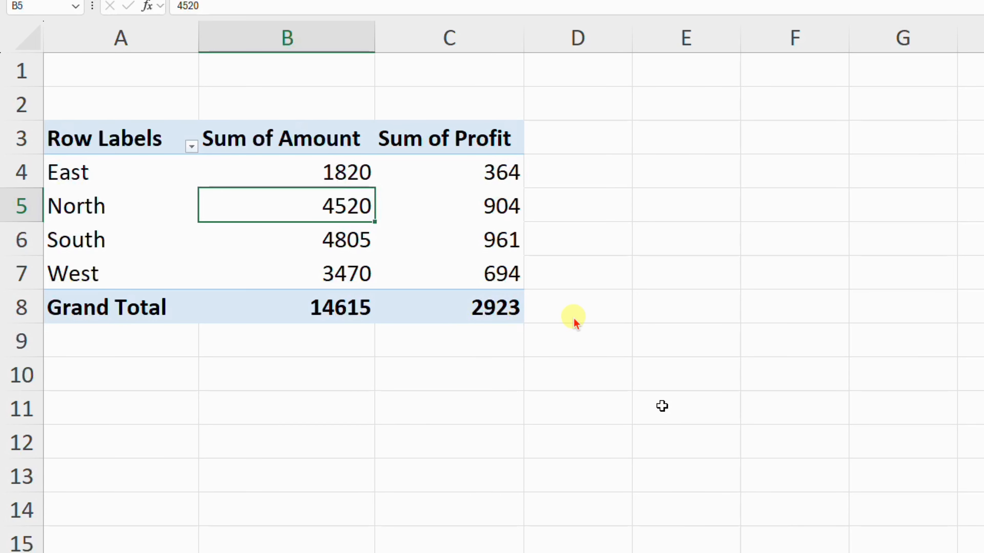
Examine the Sum of Profit and Sum of Amount values for each region in the pivot table
left_click_drag(457, 157, 492, 255)
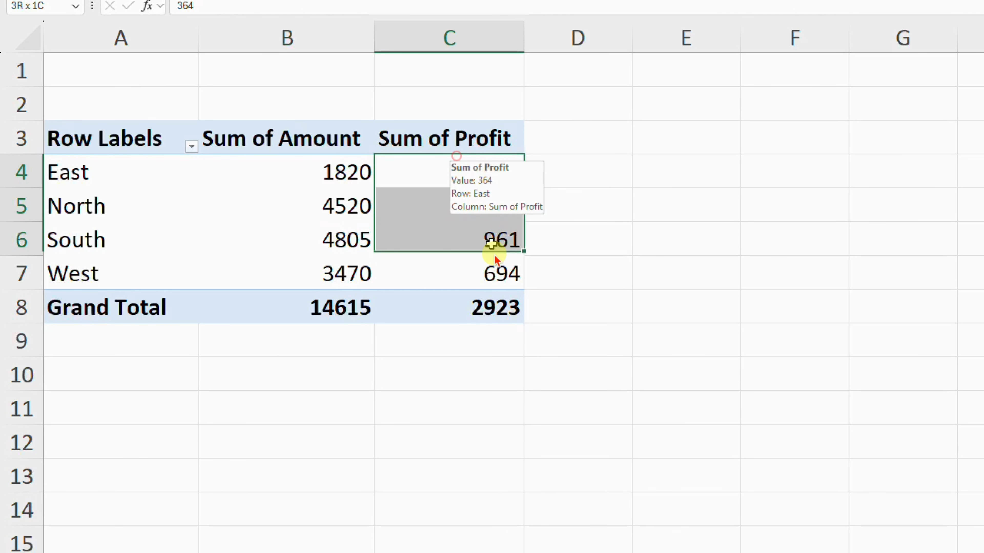
left_click(443, 270)
left_click_drag(349, 180, 366, 227)
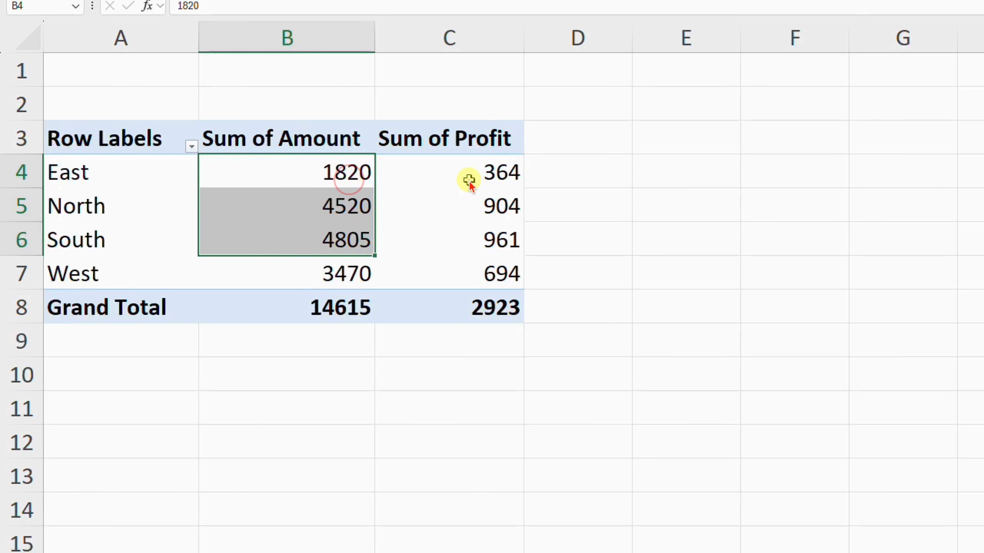
left_click(473, 209)
left_click(480, 263)
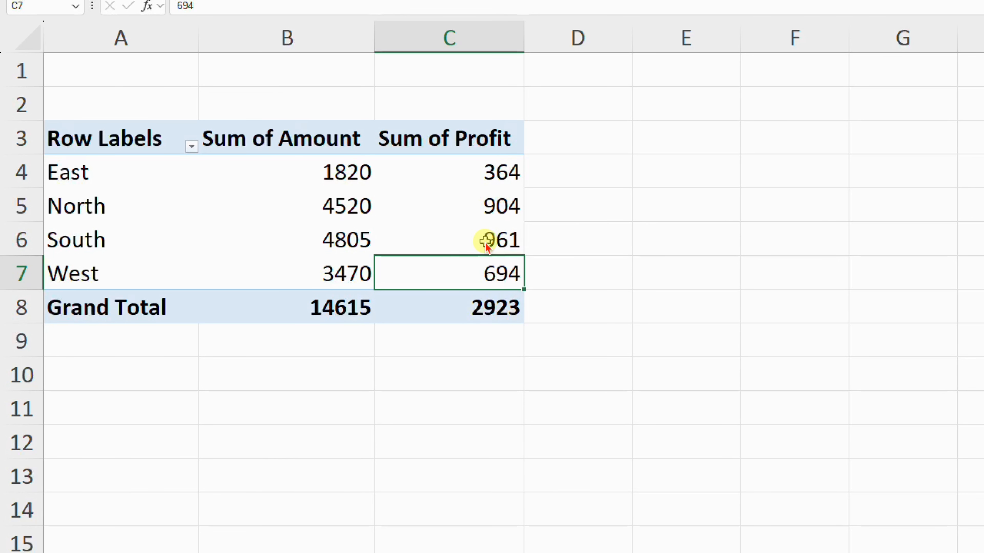
mouse_move(486, 244)
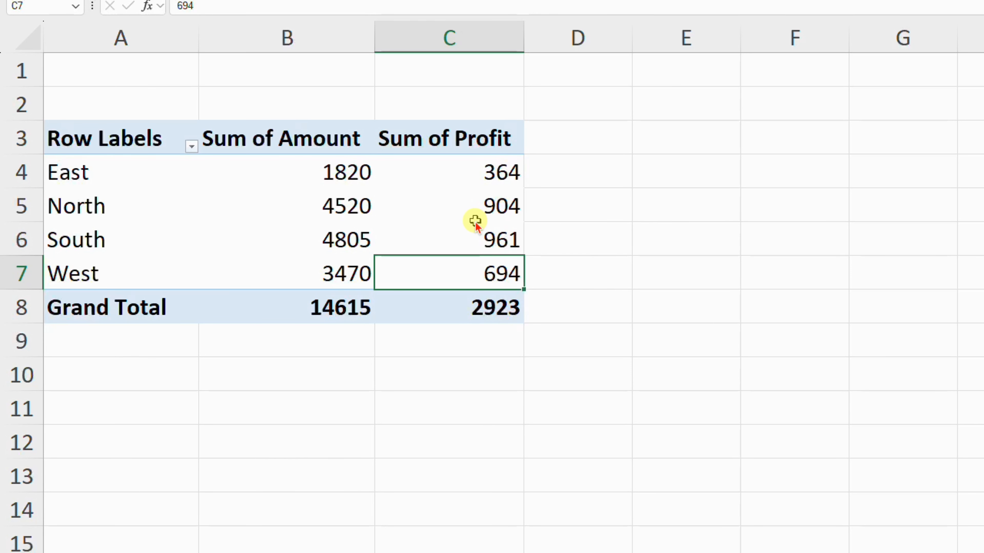
mouse_move(476, 222)
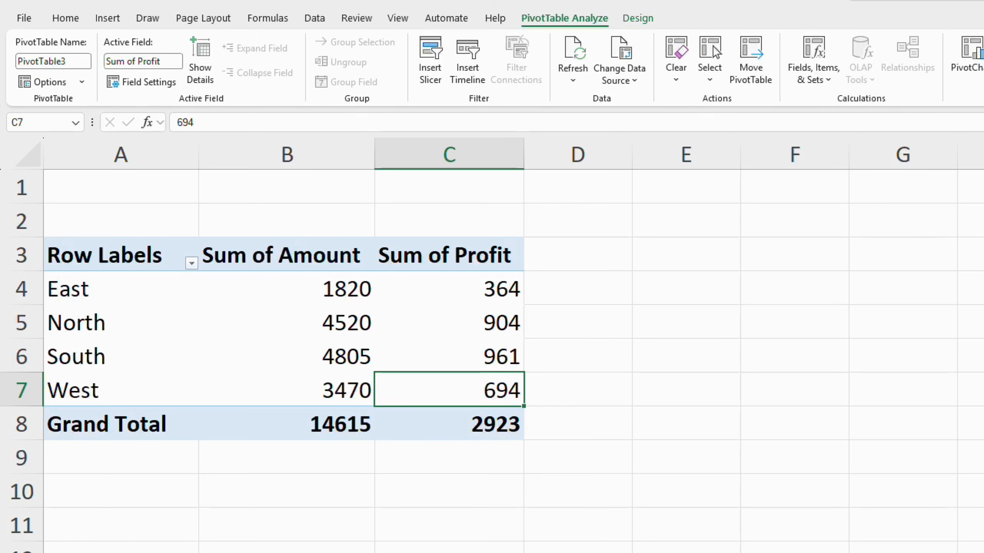
Examine the Quantity and Amount columns on the source data sheet
key("ctrl+Page_Down")
left_click_drag(552, 185, 549, 344)
left_click_drag(615, 193, 610, 344)
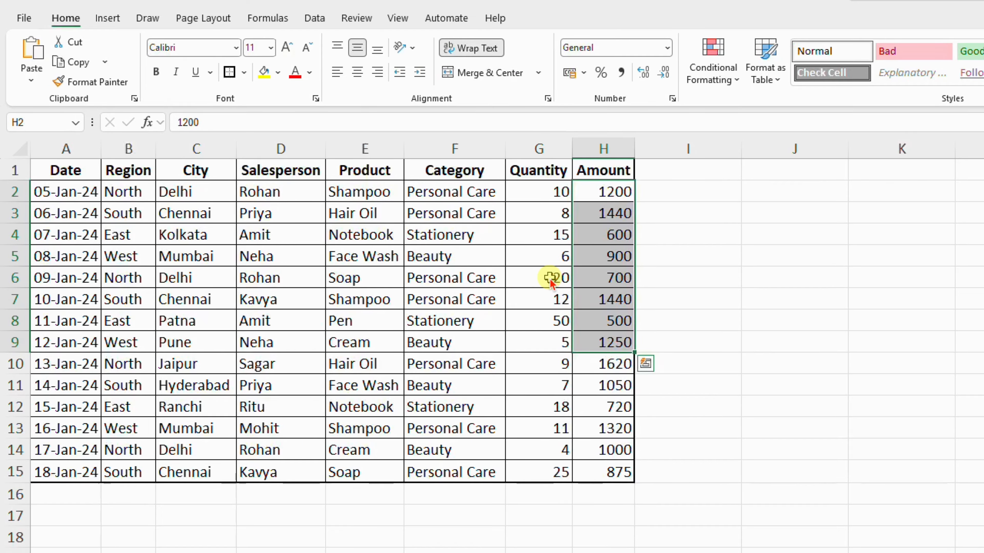
left_click(600, 279)
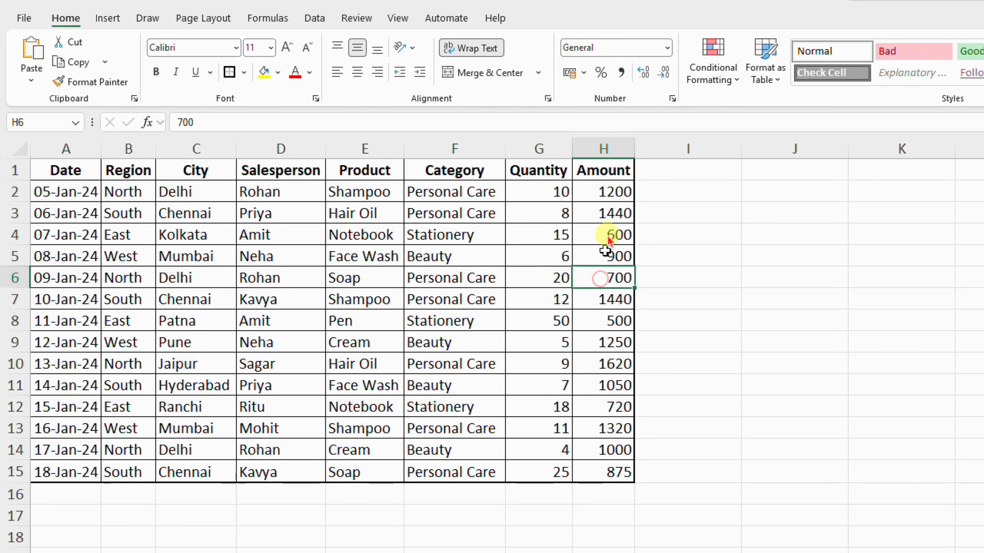
left_click(615, 179)
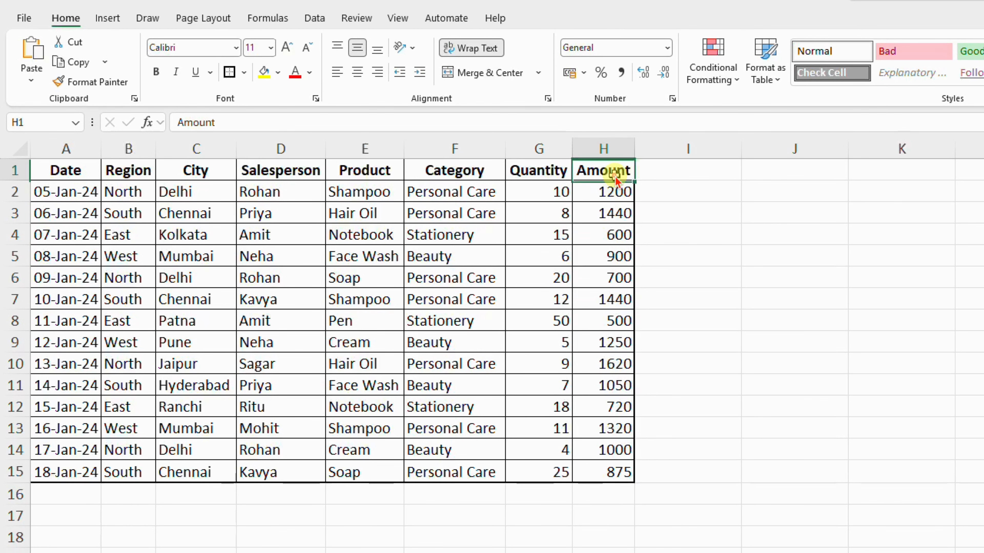
left_click(551, 209)
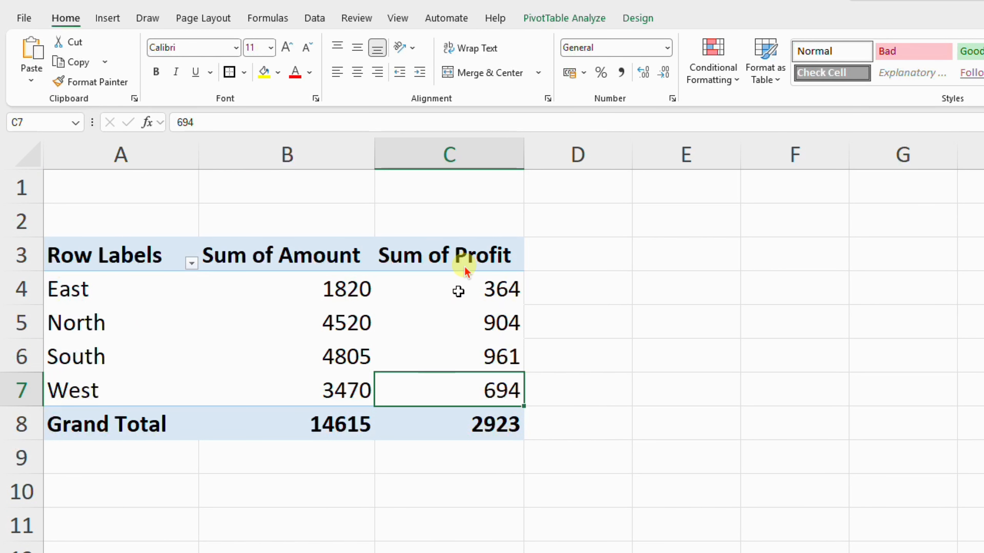
Add a calculated field named Avg Selling Price with the formula = Amount/ Quantity to the pivot table
left_click(465, 258)
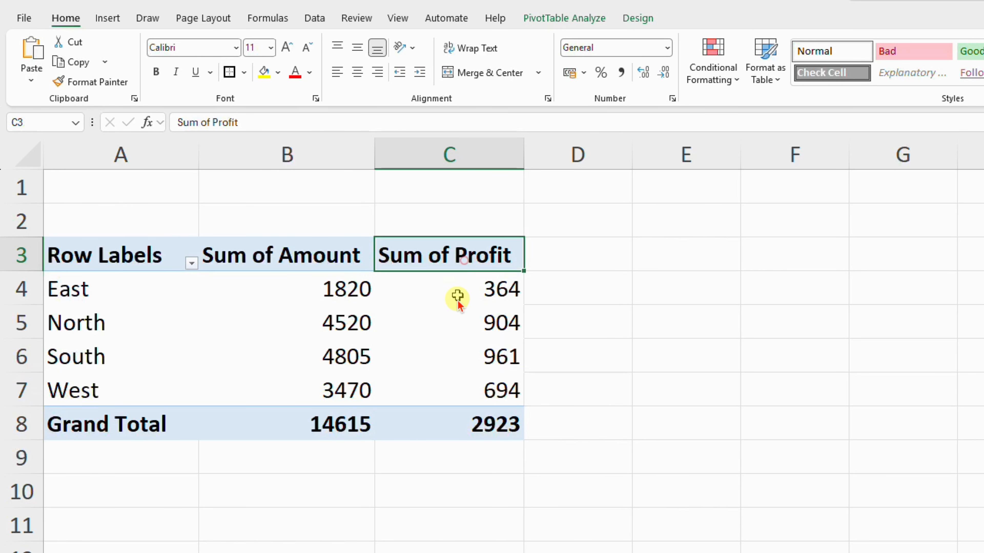
left_click(457, 300)
left_click(571, 23)
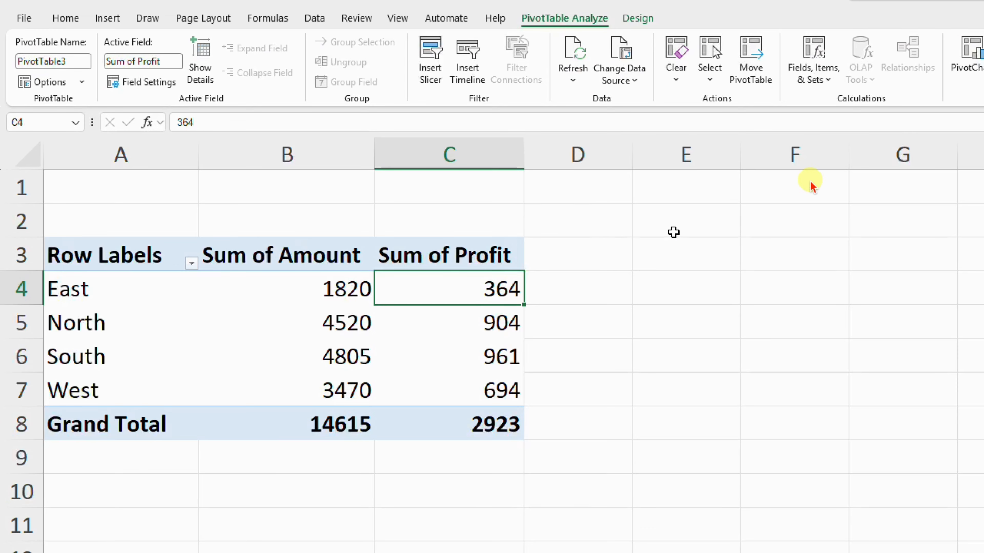
left_click(814, 67)
left_click(854, 105)
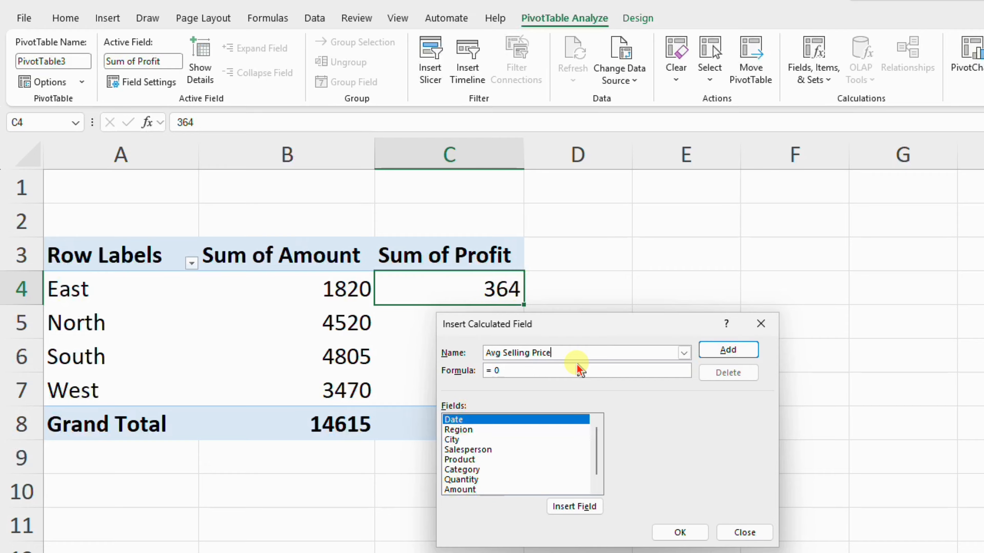
double_click(470, 490)
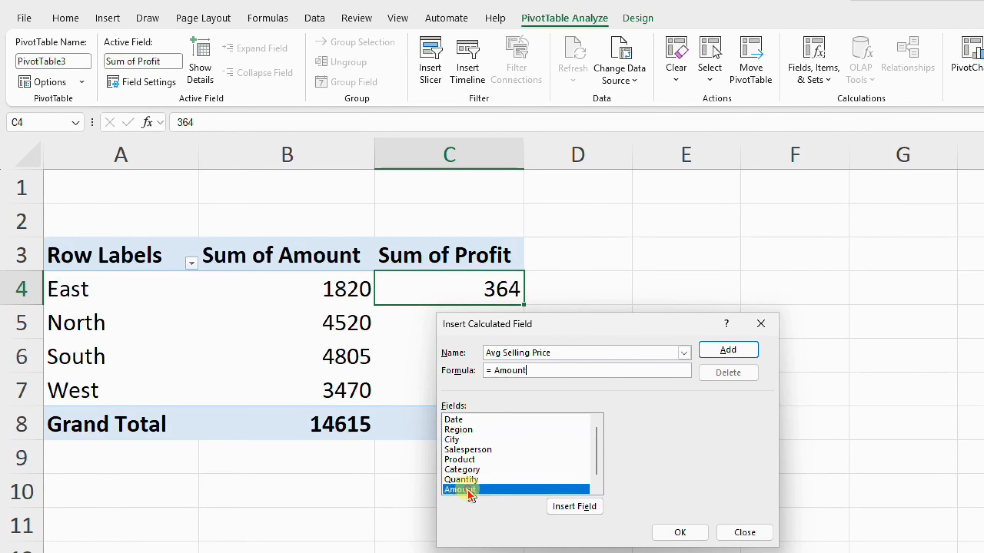
double_click(478, 480)
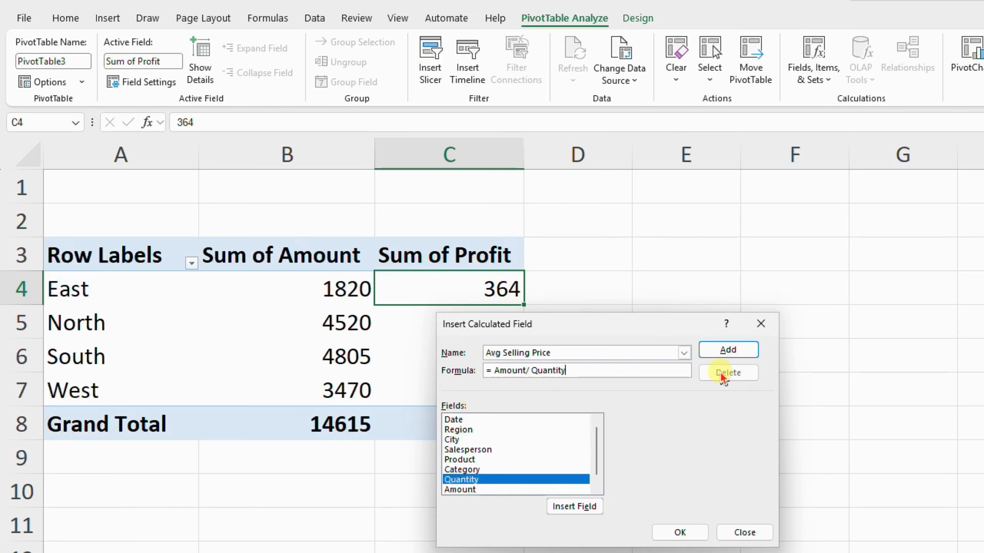
left_click(730, 356)
left_click(732, 354)
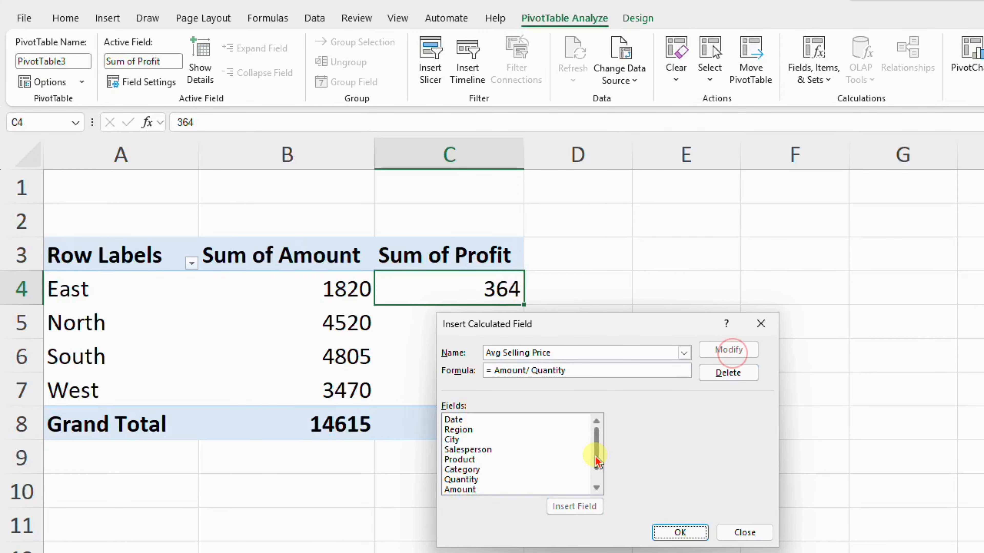
left_click_drag(595, 454, 595, 482)
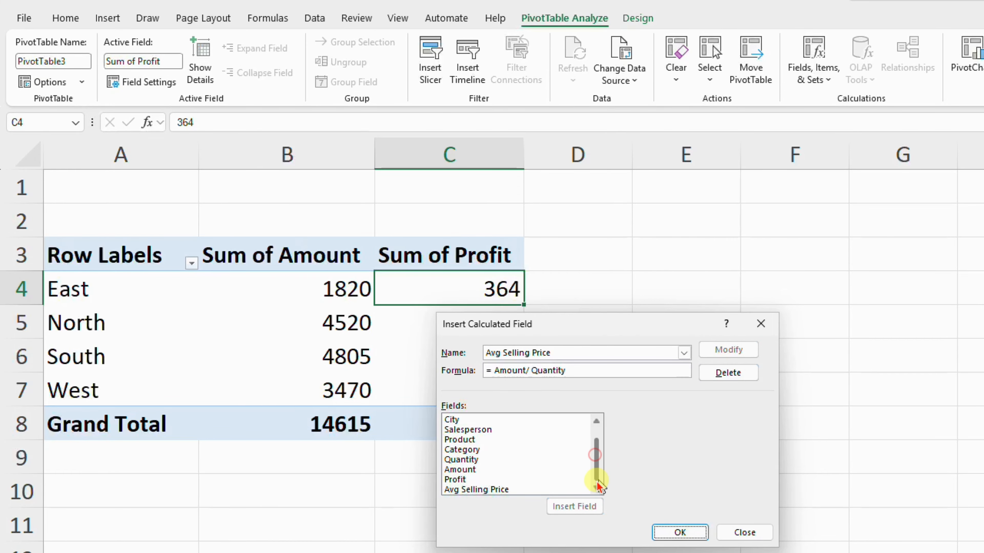
left_click(663, 531)
Review the Avg Selling Price values for each region alongside the Sum of Amount values
left_click_drag(603, 282, 637, 387)
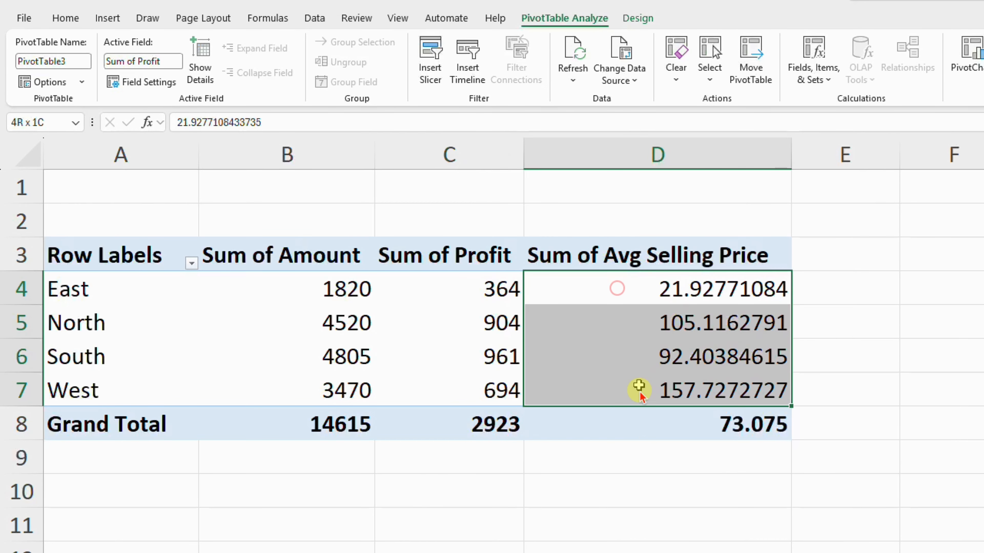
left_click(663, 287)
left_click(677, 314)
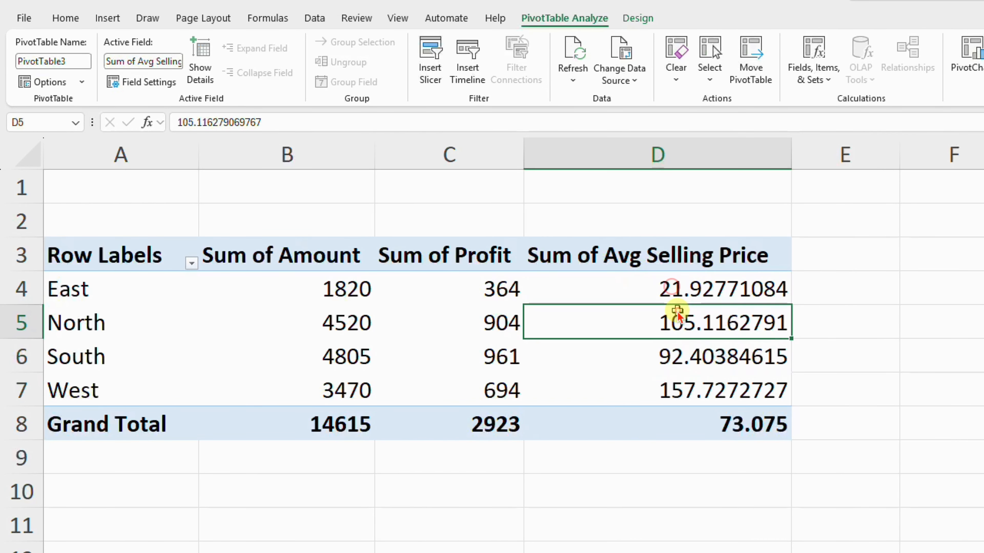
mouse_move(678, 314)
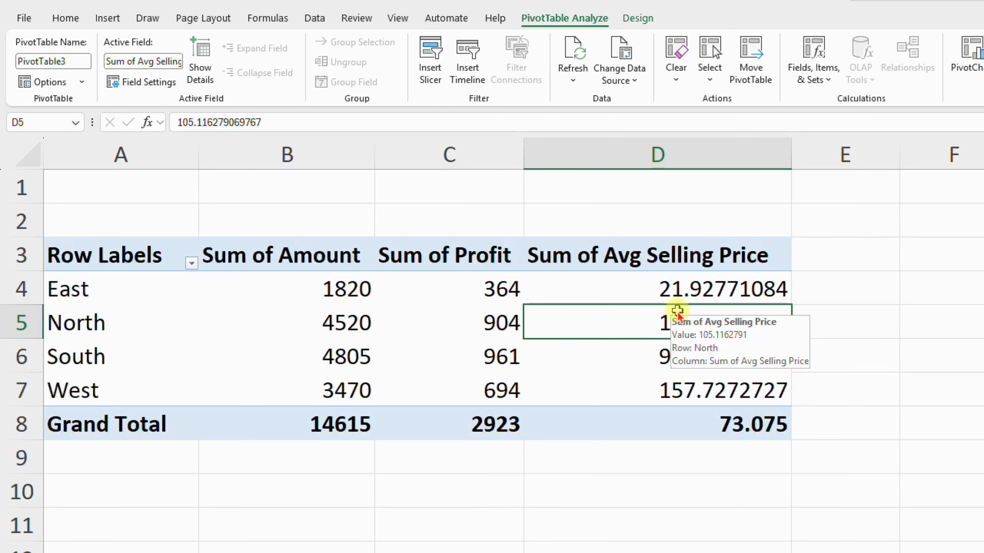
left_click(679, 296)
left_click(621, 317)
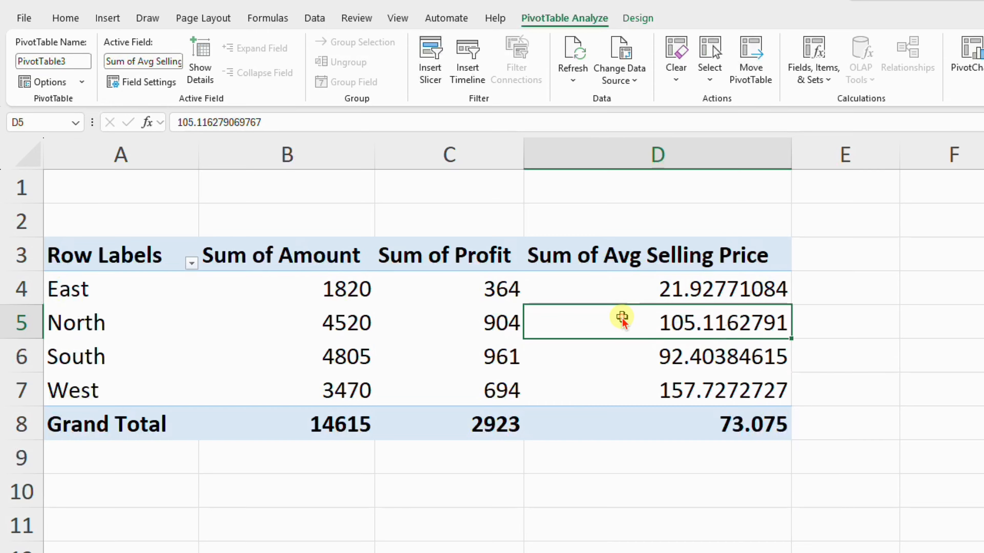
left_click(661, 384)
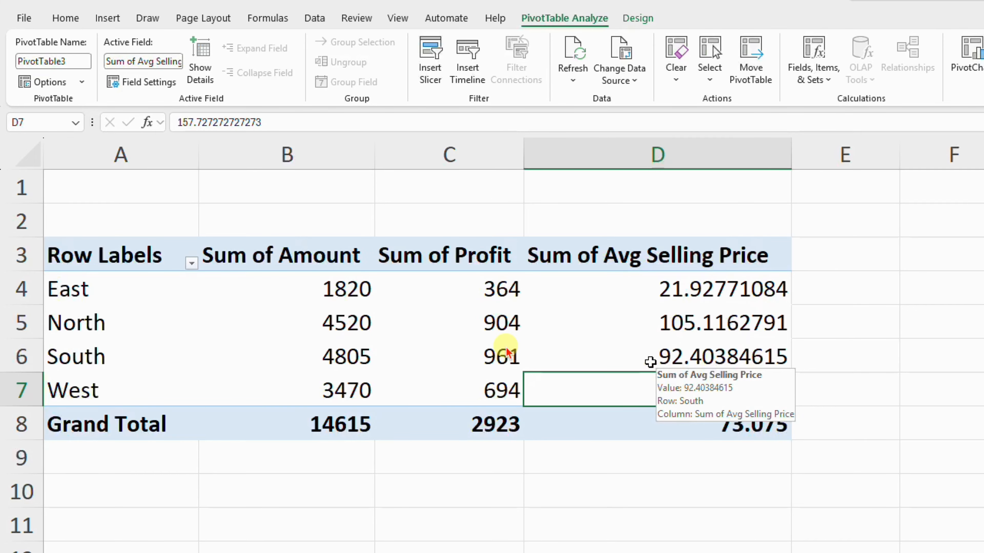
left_click_drag(294, 287, 313, 379)
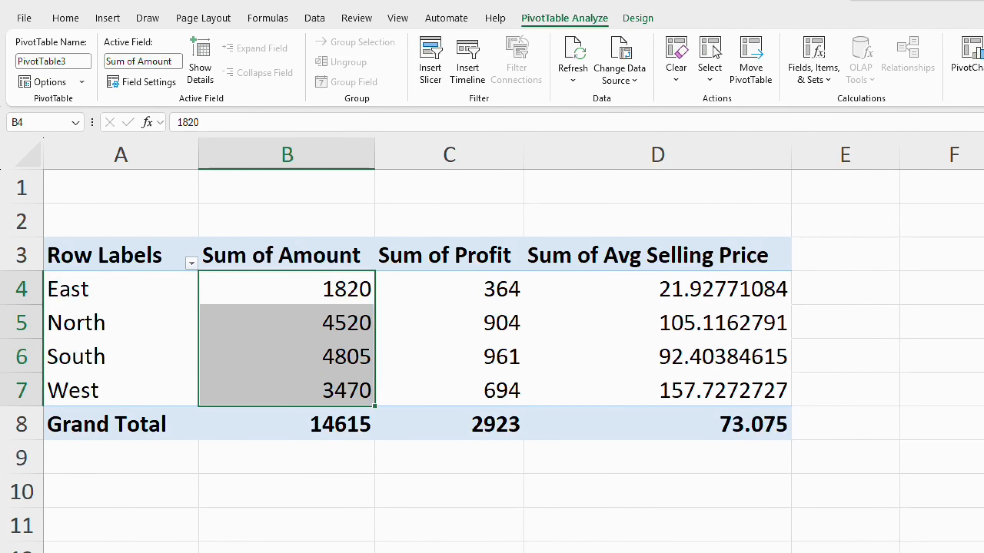
Review the Salesperson and Amount columns in the source data, and return to the pivot table's regional amounts
left_click(73, 552)
left_click_drag(264, 213, 321, 407)
left_click_drag(615, 215, 601, 321)
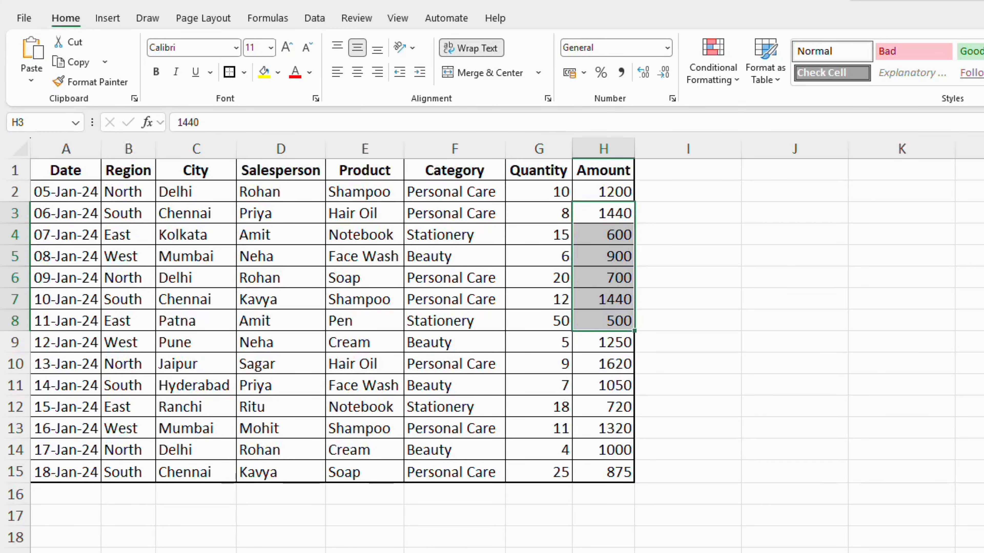
left_click(73, 552)
left_click(740, 338)
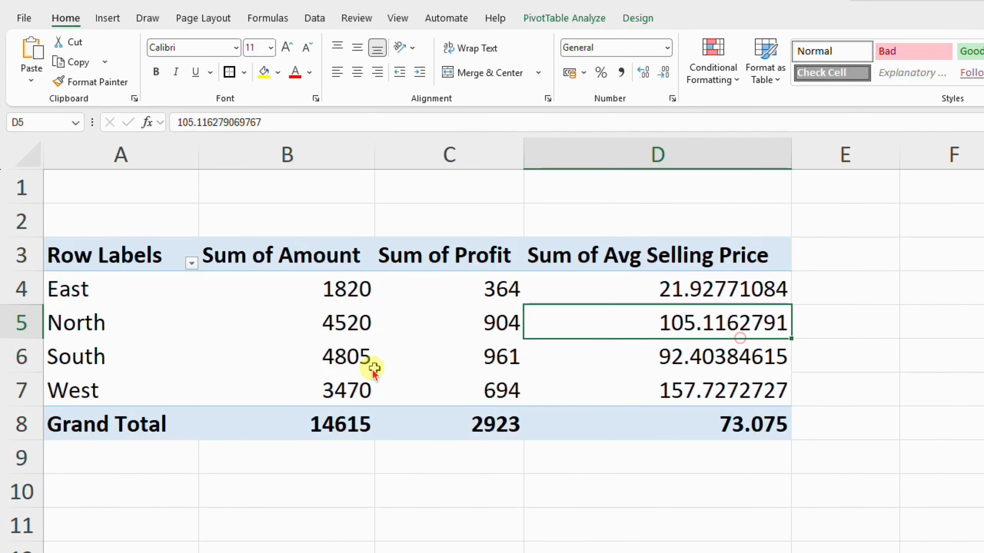
left_click(356, 356)
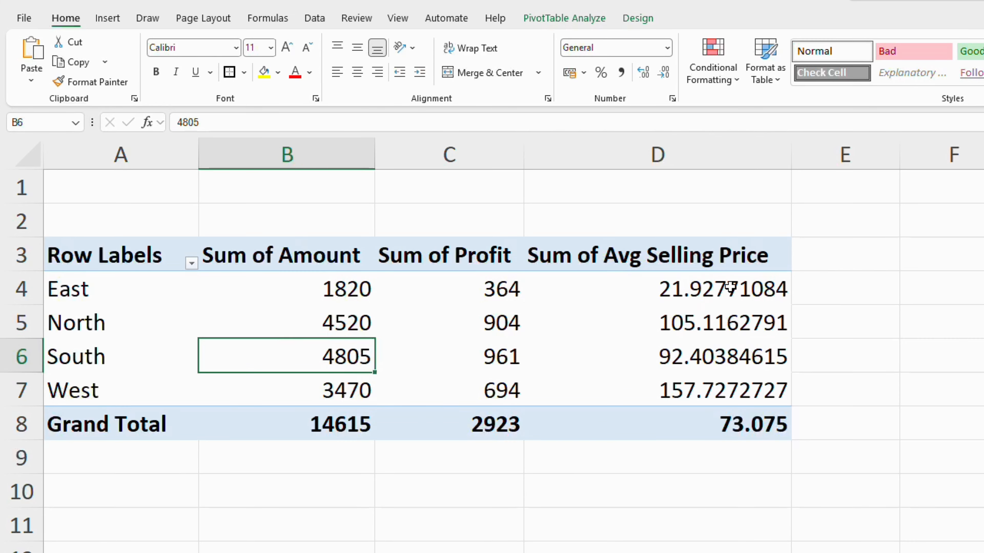
Add a calculated field named Commission with the formula = Amount*5% to the pivot table
left_click(680, 319)
left_click(544, 18)
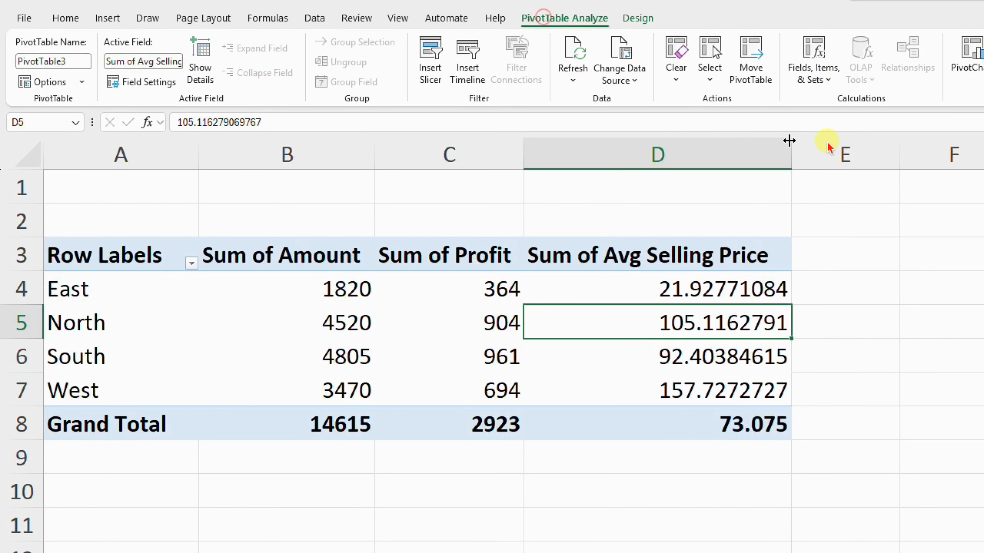
left_click(828, 80)
left_click(841, 101)
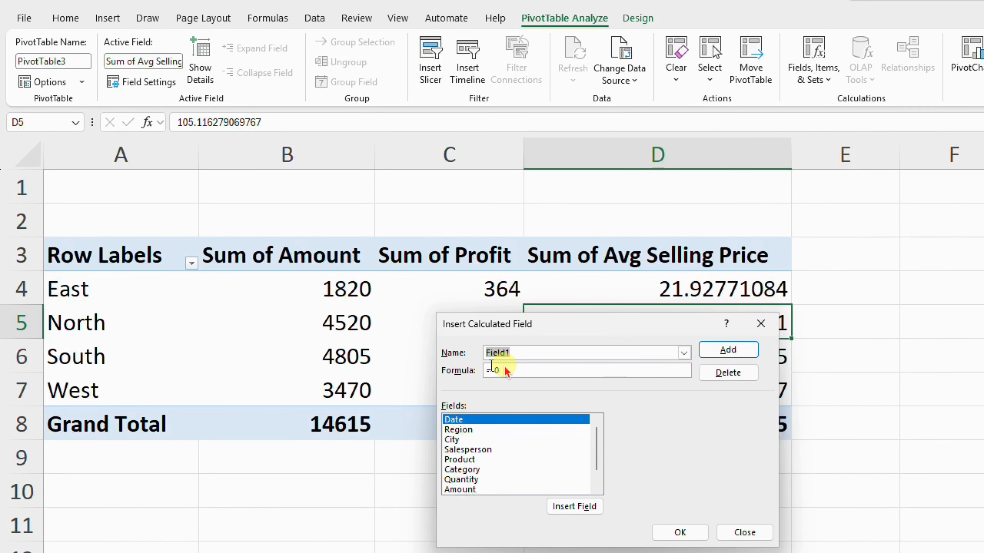
type("Commission")
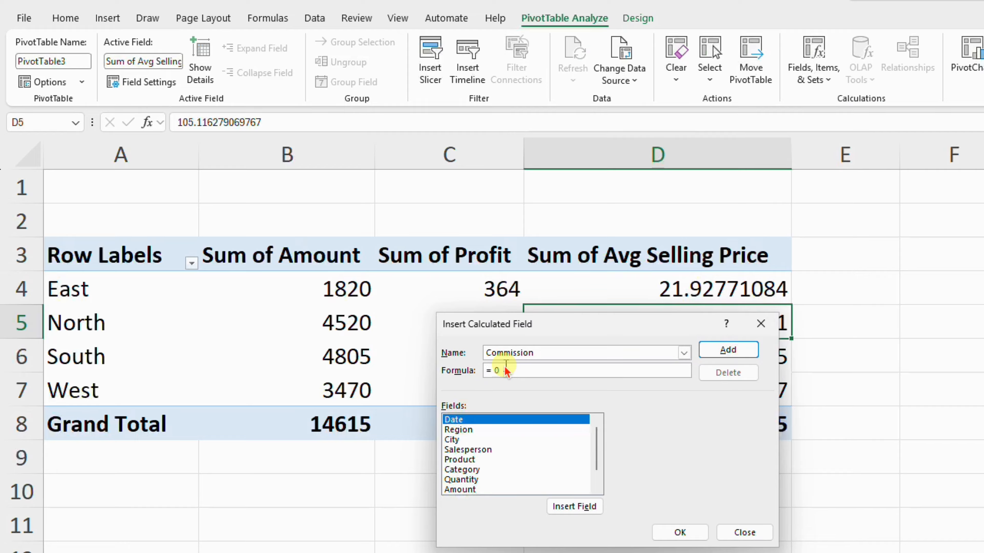
double_click(484, 492)
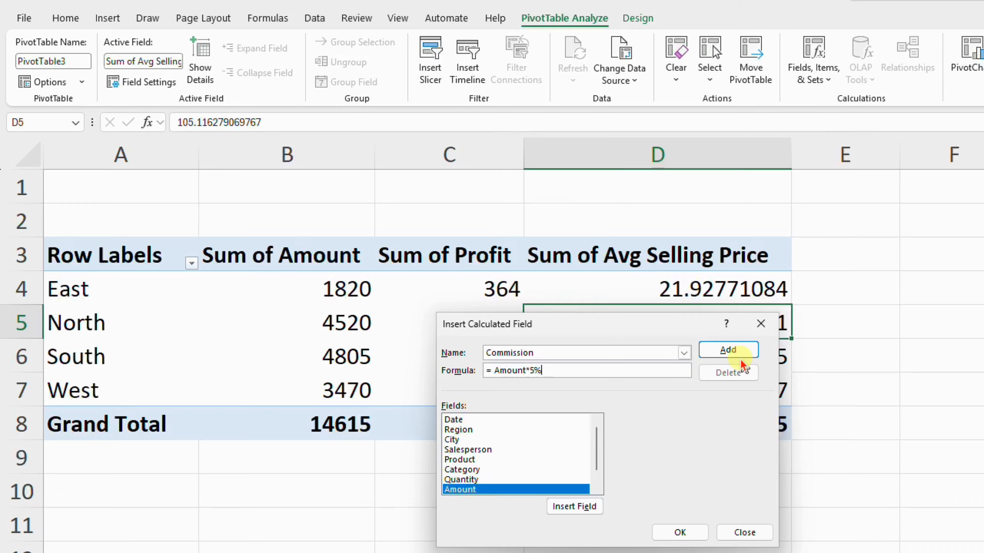
left_click(738, 351)
left_click_drag(599, 451, 598, 486)
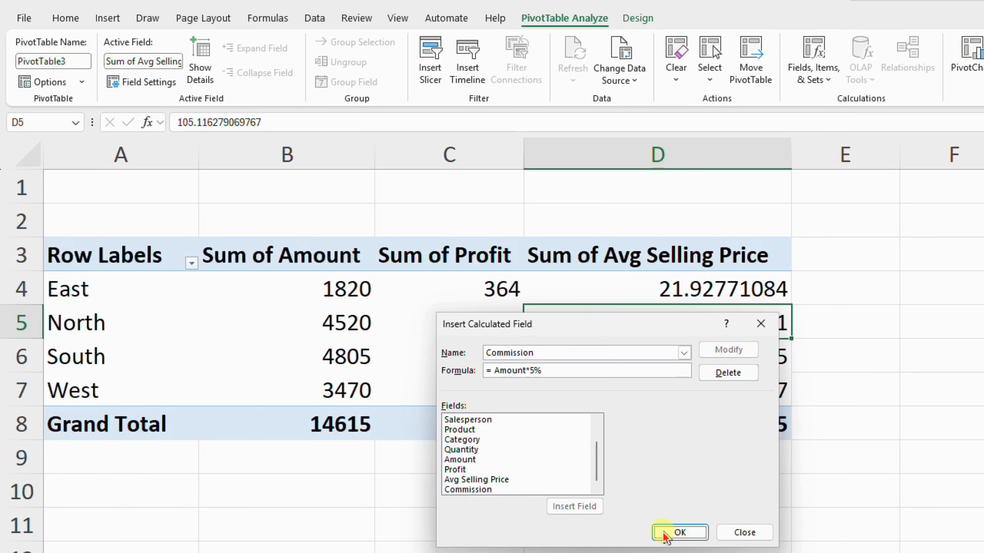
left_click(671, 532)
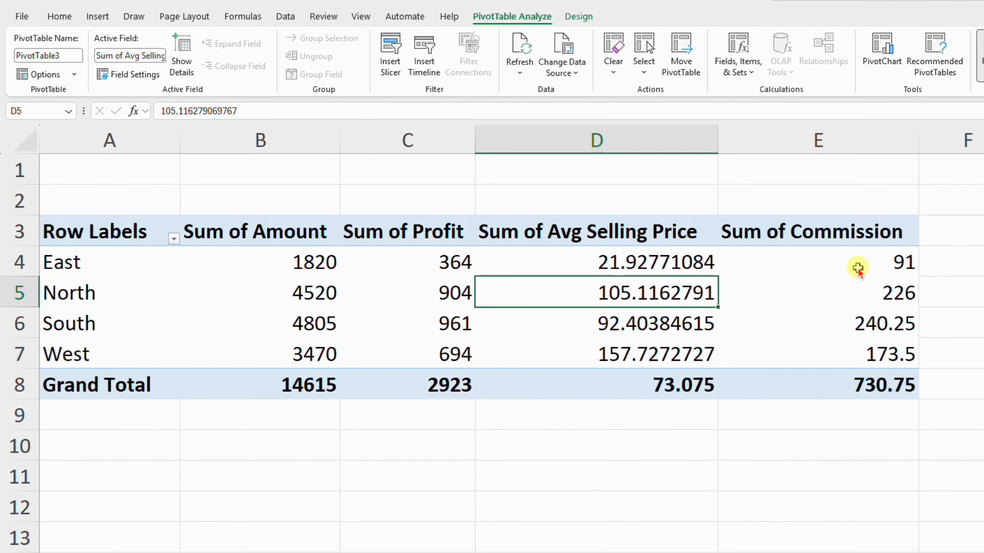
Examine the Commission values by region and compare them with the Avg Selling Price column
left_click_drag(917, 278, 924, 360)
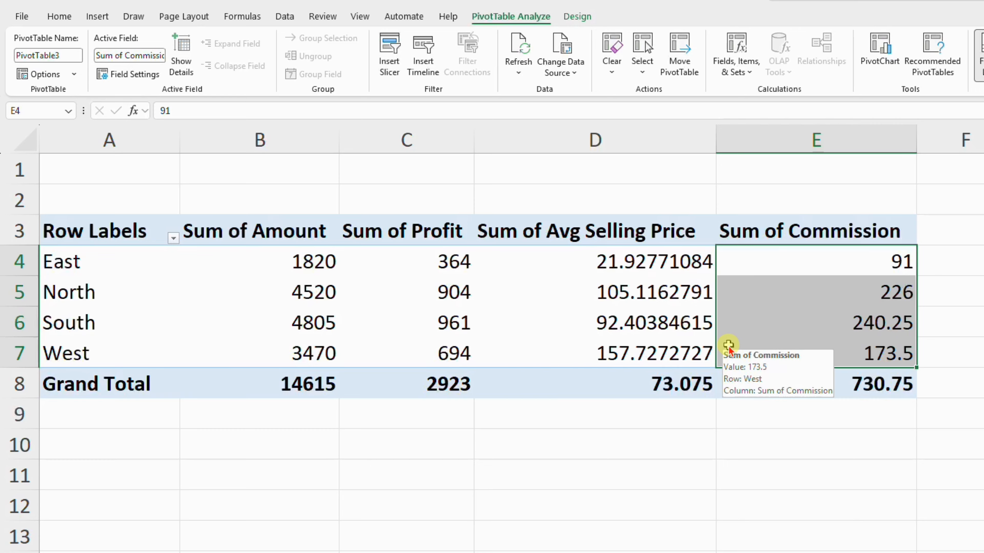
left_click(762, 321)
left_click(606, 316)
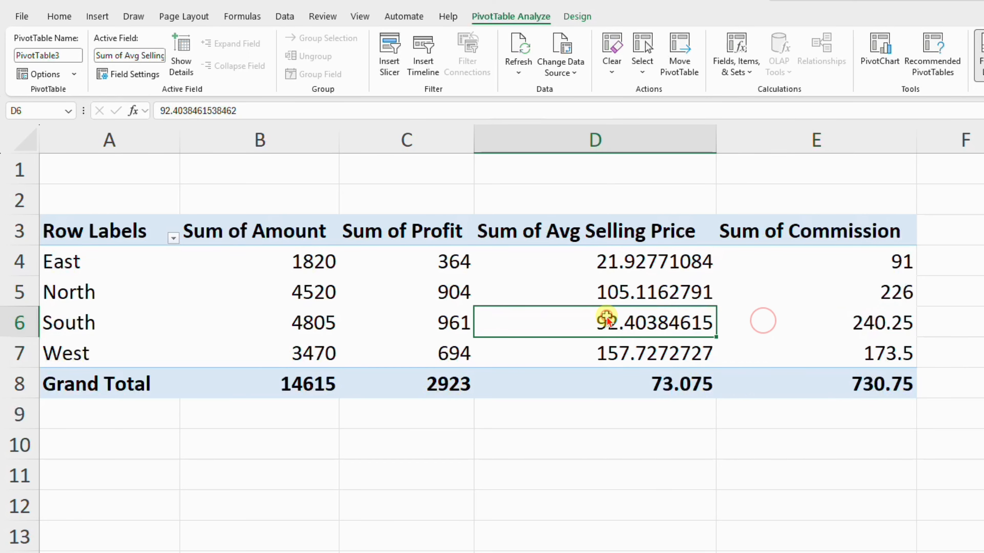
left_click(591, 289)
left_click(643, 324)
left_click(769, 307)
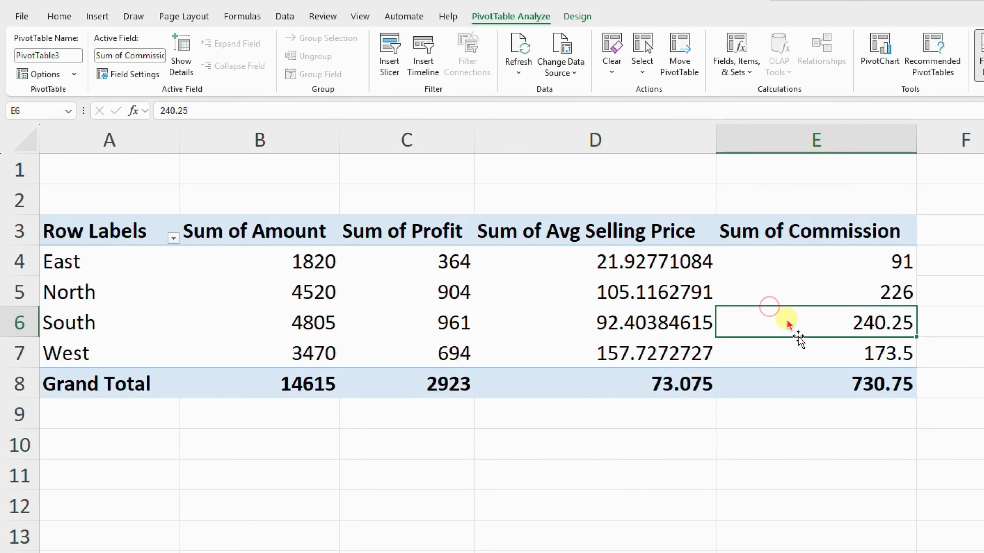
left_click(608, 292)
left_click_drag(603, 244, 605, 356)
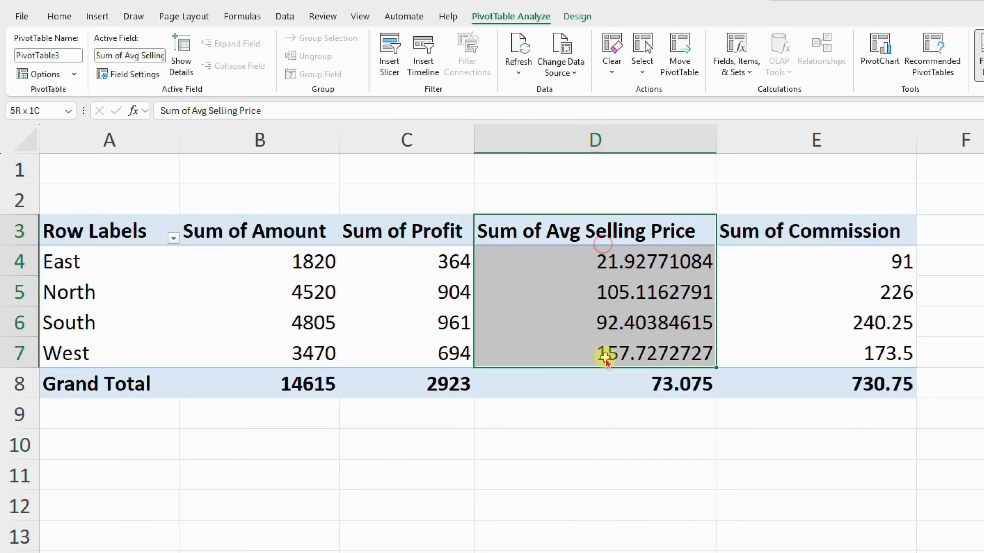
left_click(625, 322)
Delete the Avg Selling Price calculated field from the pivot table
left_click(629, 296)
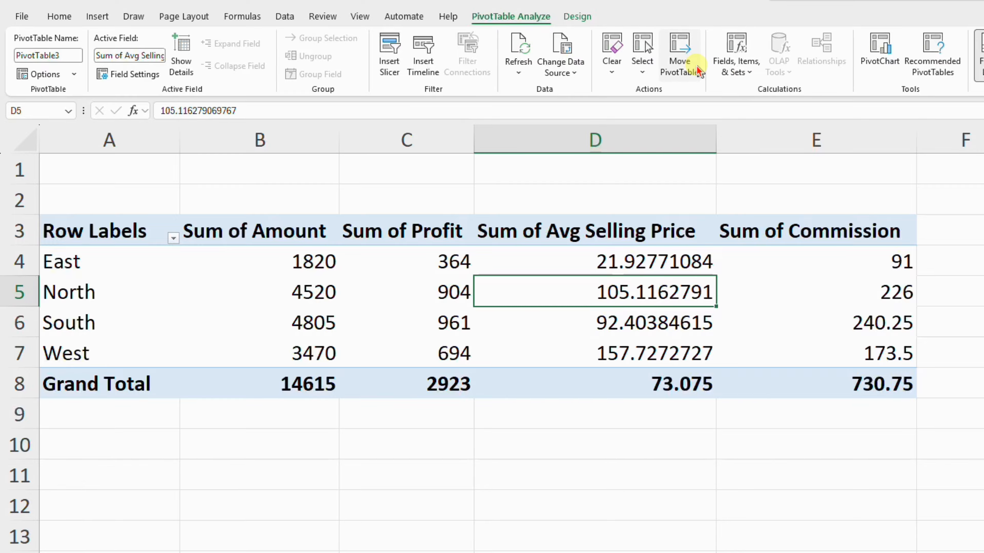
left_click(732, 65)
left_click(759, 93)
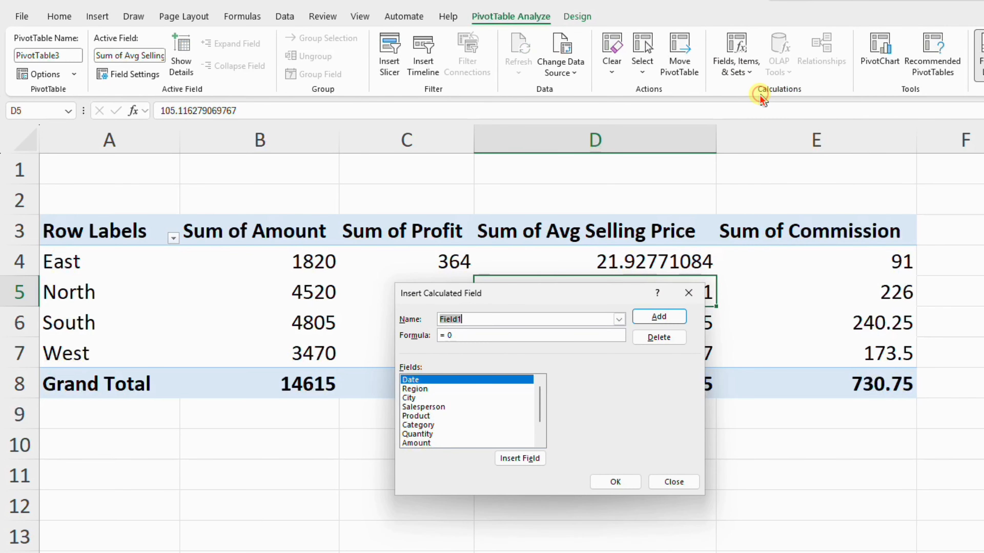
left_click(618, 320)
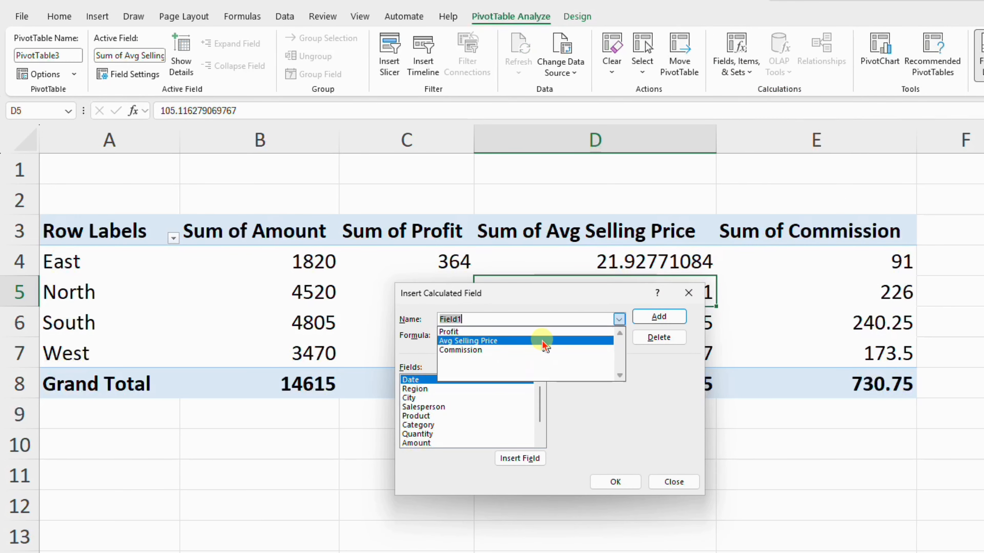
left_click(503, 341)
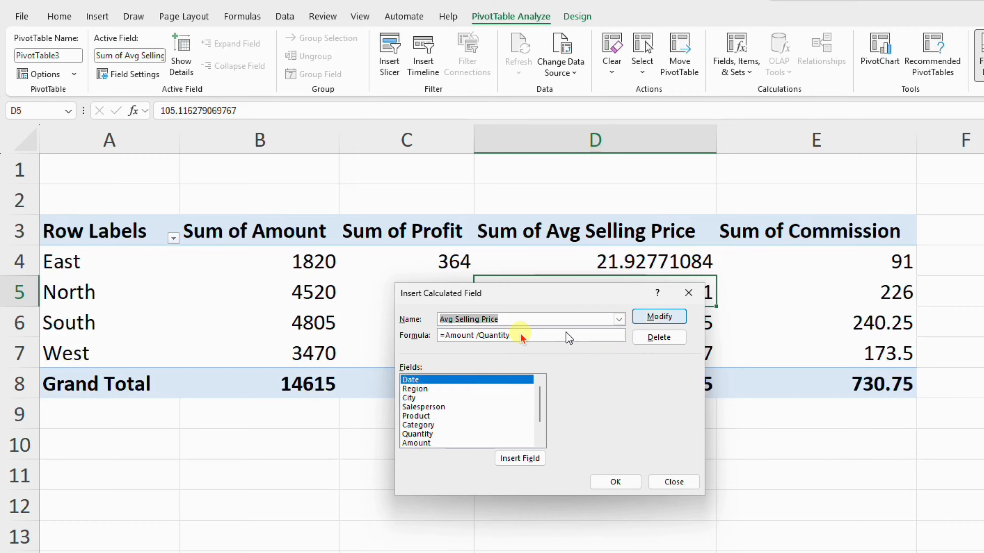
left_click(659, 337)
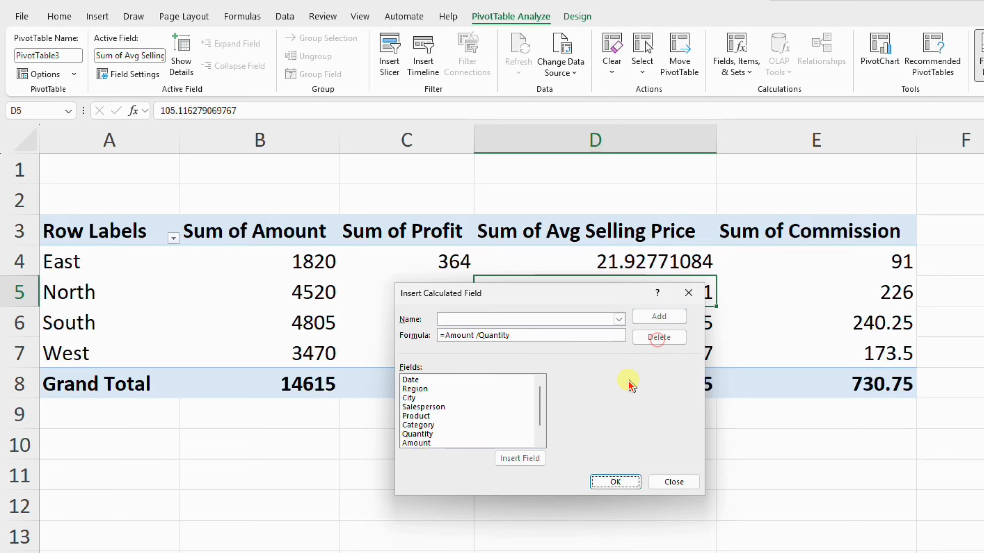
left_click_drag(537, 413, 544, 454)
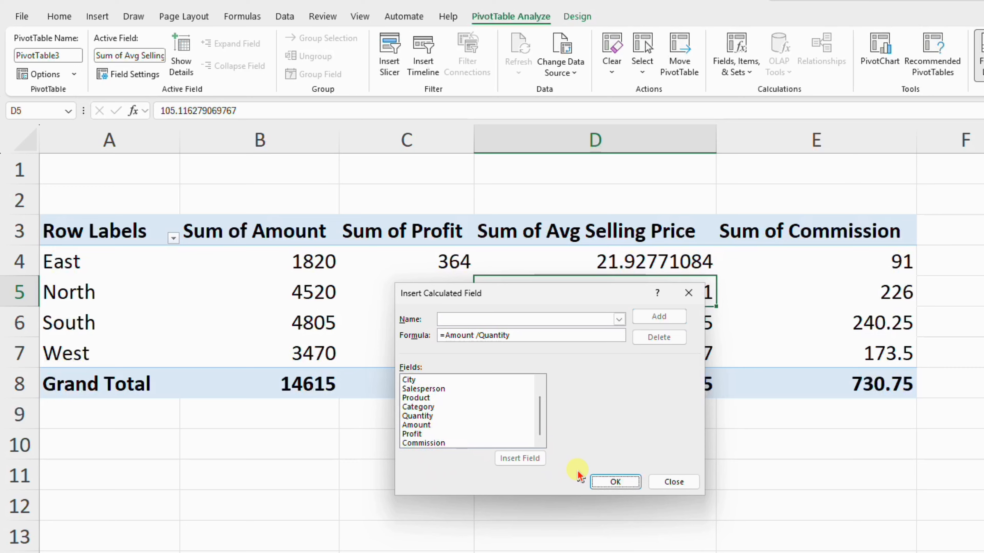
left_click(595, 481)
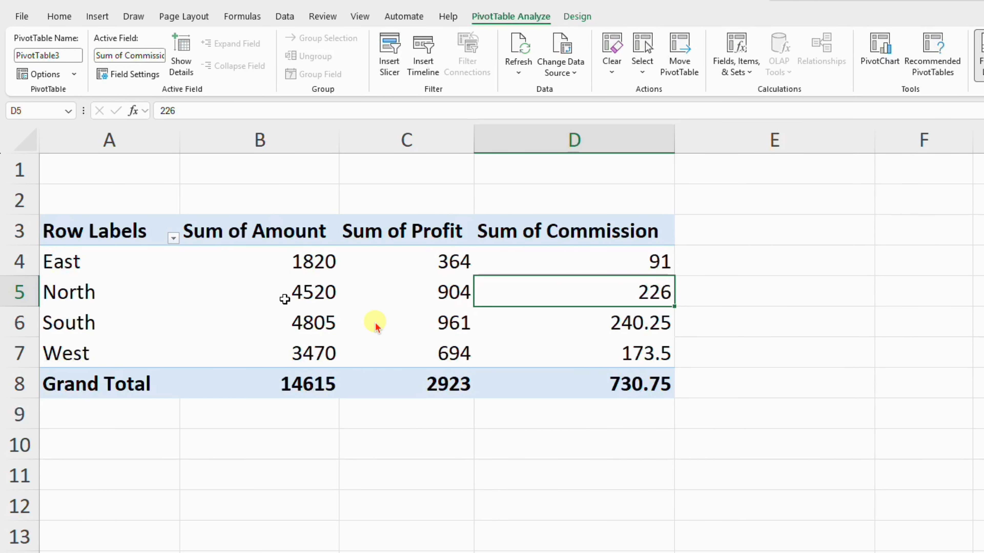
Review the Profit and Commission values by region, and look over the transaction rows in the source data
left_click_drag(414, 277, 562, 352)
left_click(564, 352)
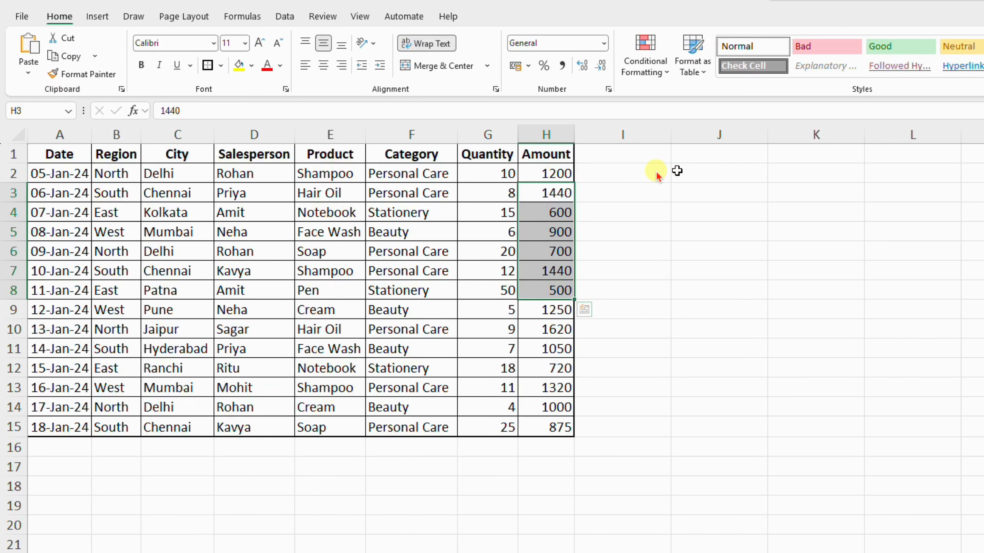
left_click(657, 176)
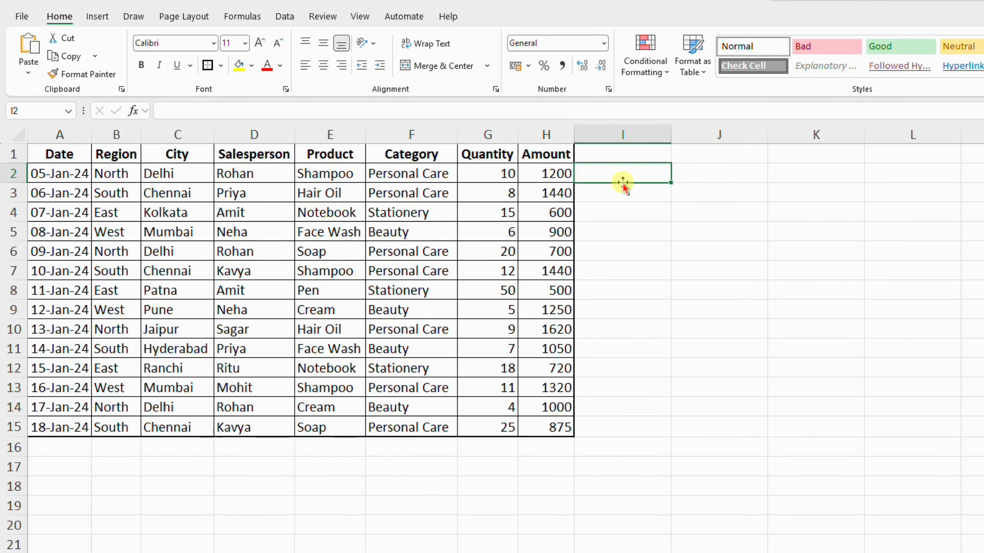
left_click_drag(90, 196, 566, 193)
left_click_drag(103, 234, 496, 244)
left_click(550, 239)
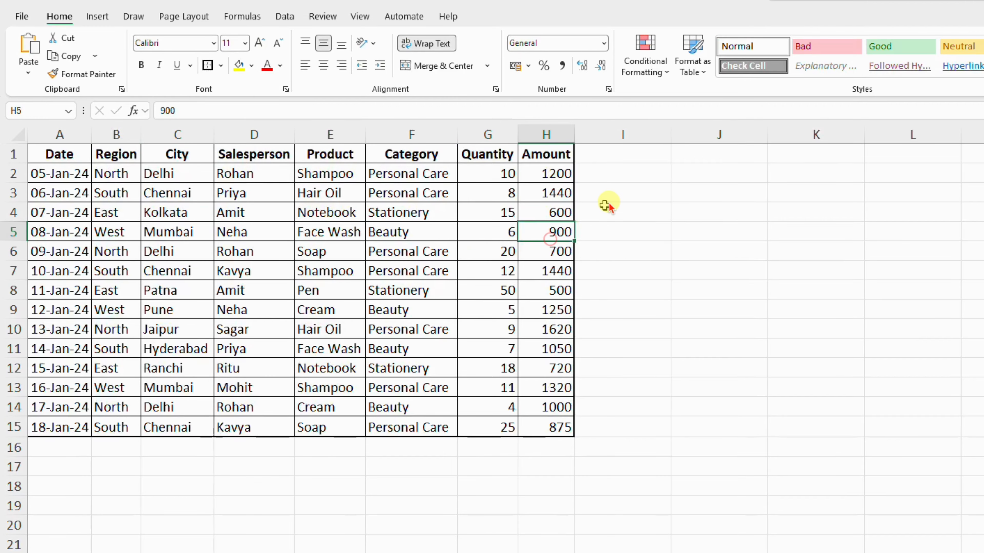
Enter the formula =H2*20% in cell I2, next to the first Amount in the source data
left_click(627, 176)
type("=")
left_click(534, 175)
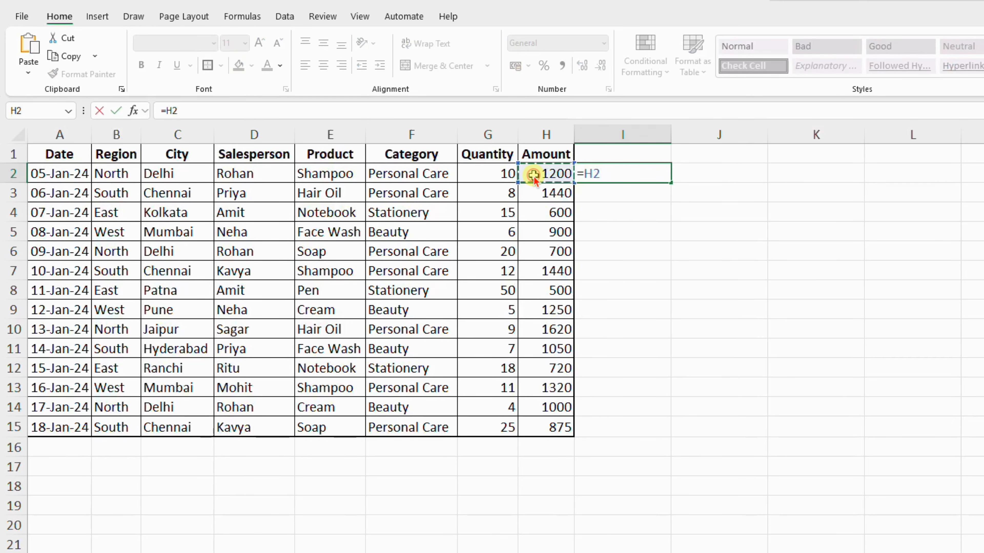
key("Return")
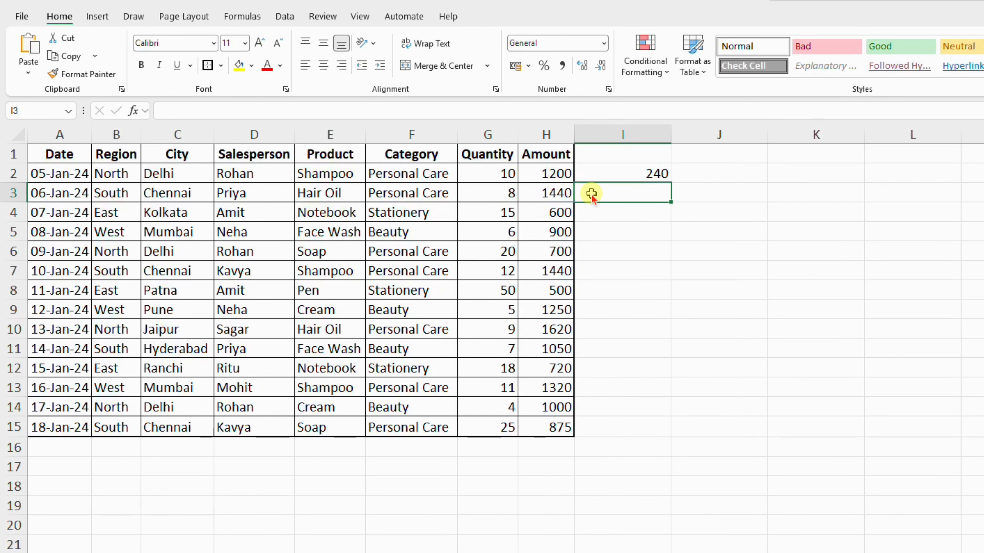
Fill the formula from cell I2 down column I through row 15
left_click(627, 176)
left_click(674, 186)
left_click(658, 175)
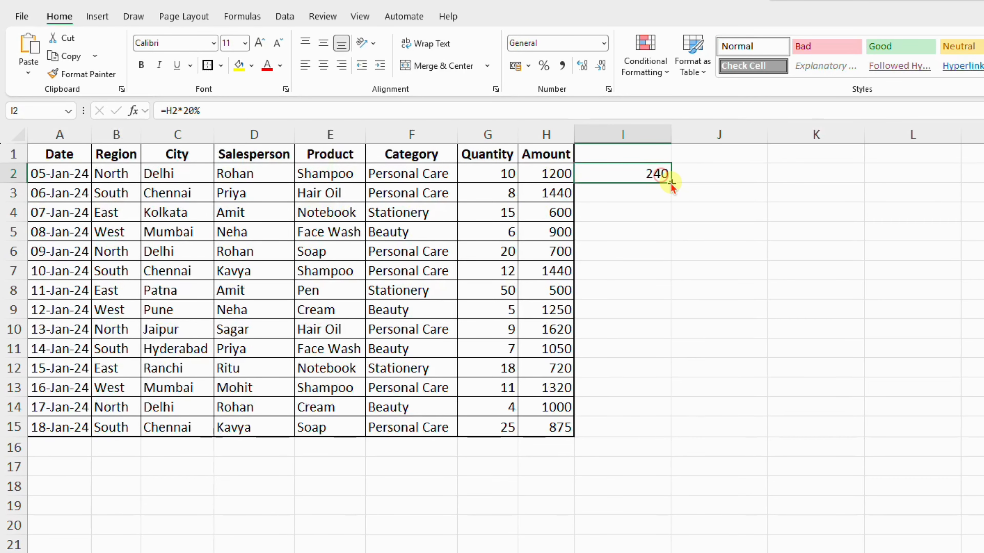
left_click_drag(670, 183, 642, 268)
left_click(615, 310)
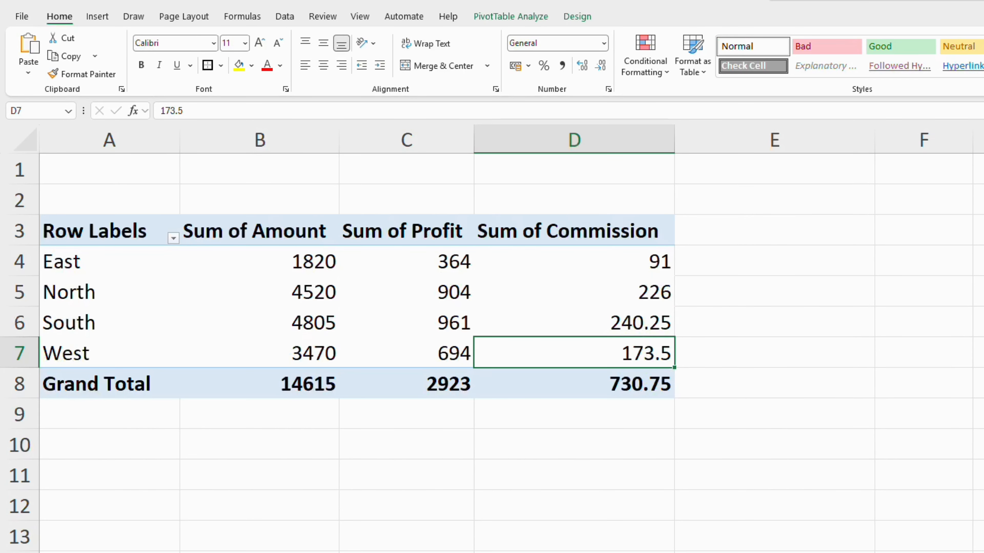
Compare the Sum of Amount and Sum of Profit values for each region in the pivot table
left_click_drag(294, 262, 293, 349)
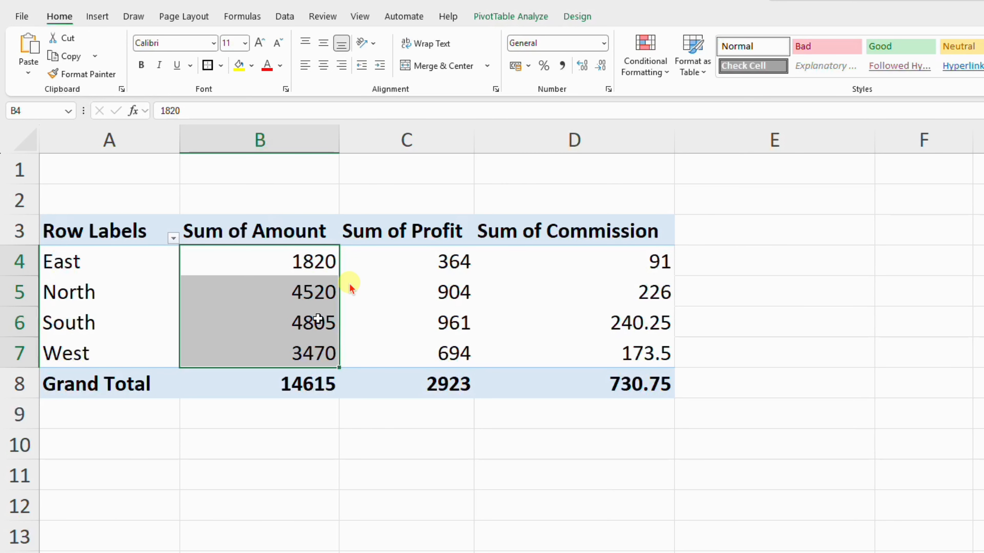
left_click(284, 304)
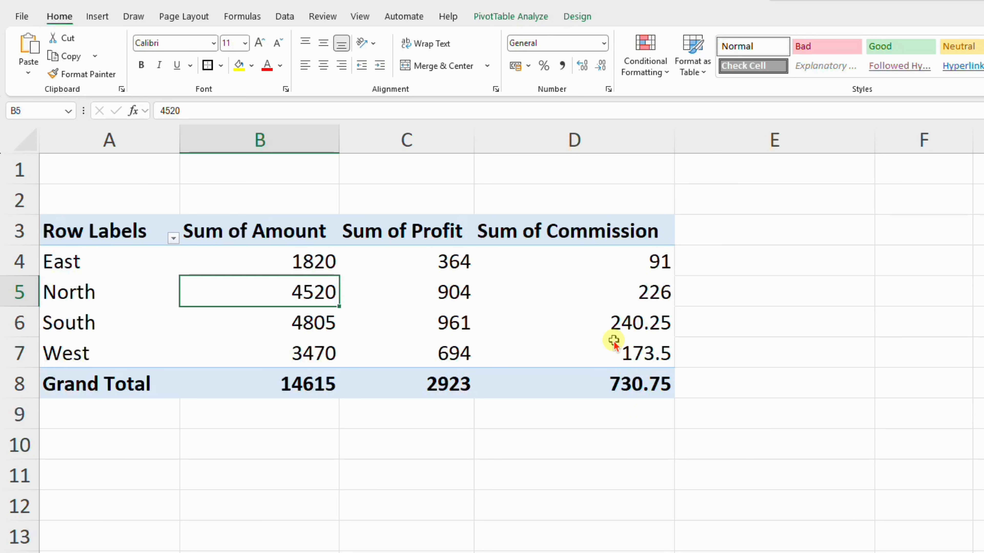
mouse_move(615, 342)
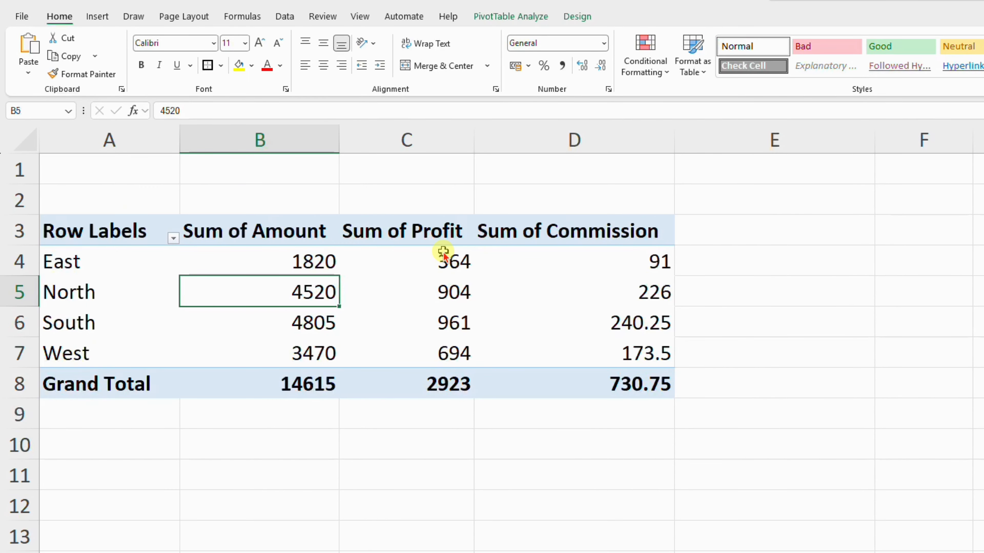
left_click_drag(443, 256, 429, 351)
left_click_drag(314, 258, 311, 337)
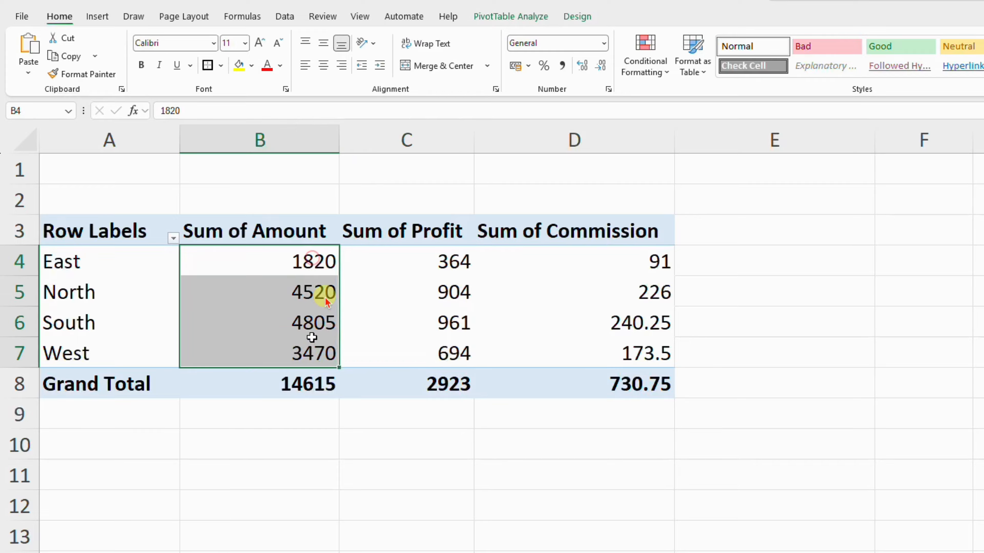
left_click_drag(325, 260, 380, 270)
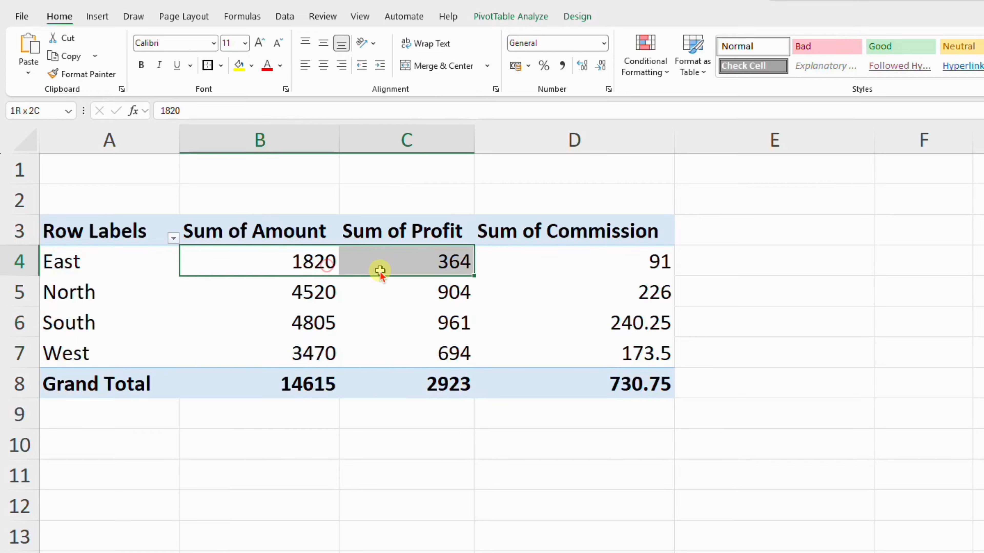
left_click(396, 291)
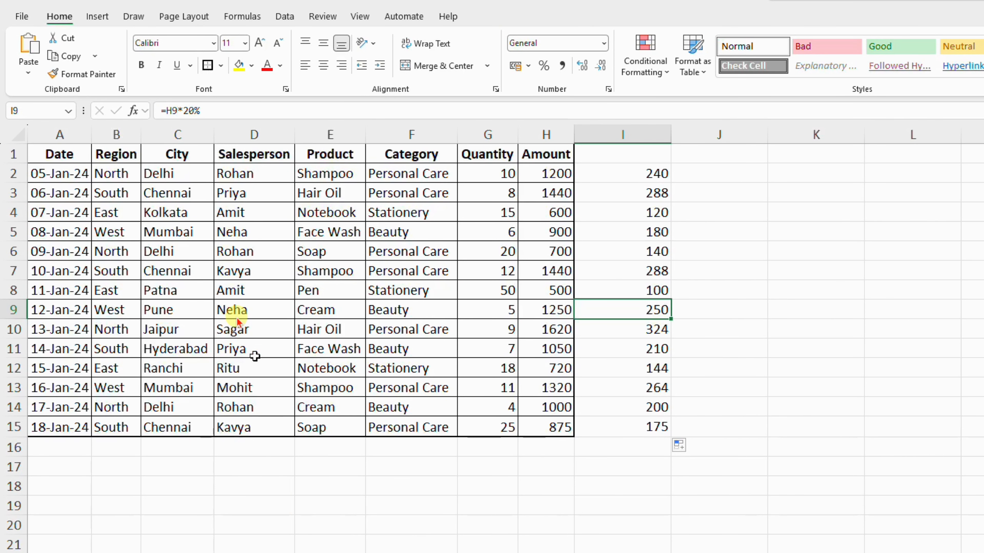
Examine the source data and its added 20% column, and compare them with the pivot table's Profit and Commission columns
left_click_drag(76, 160, 511, 408)
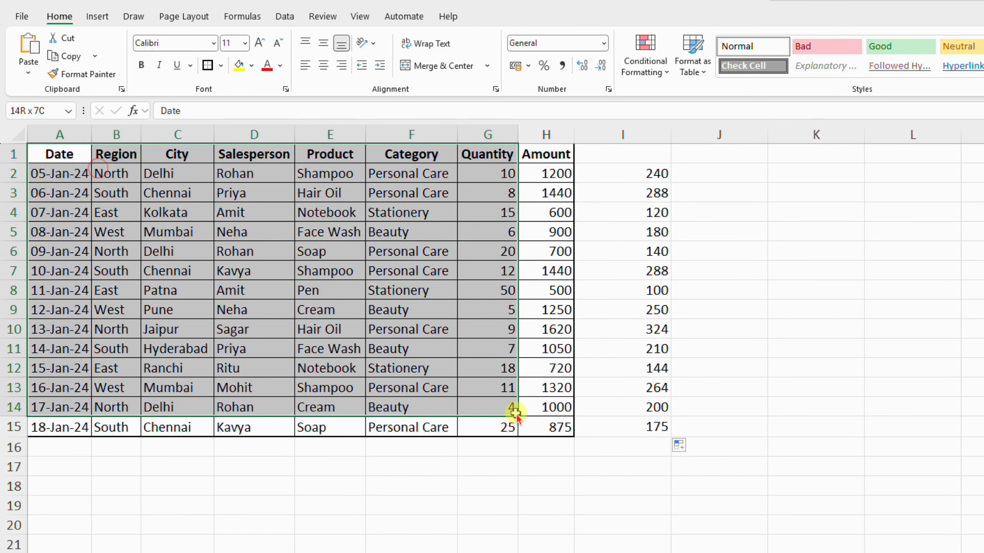
left_click(77, 157)
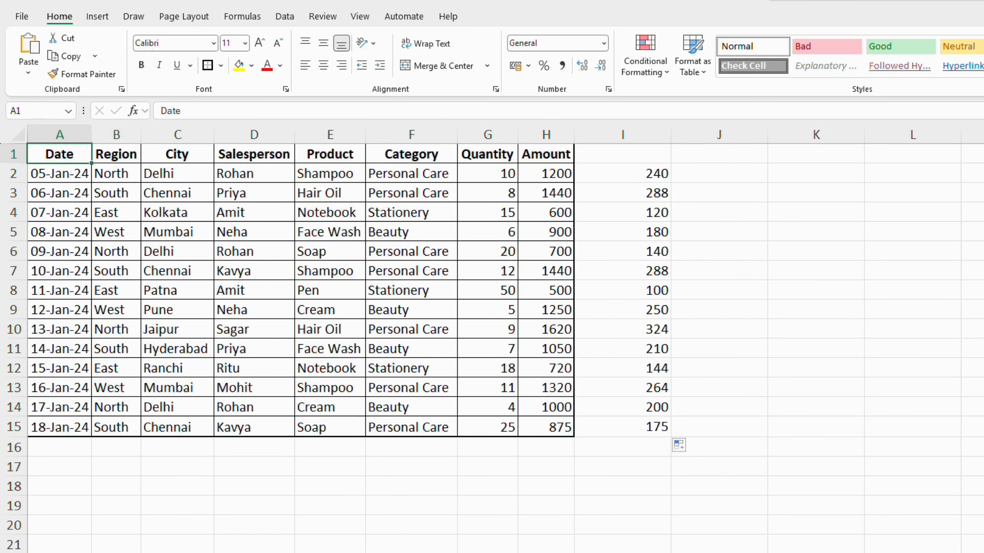
left_click(318, 353)
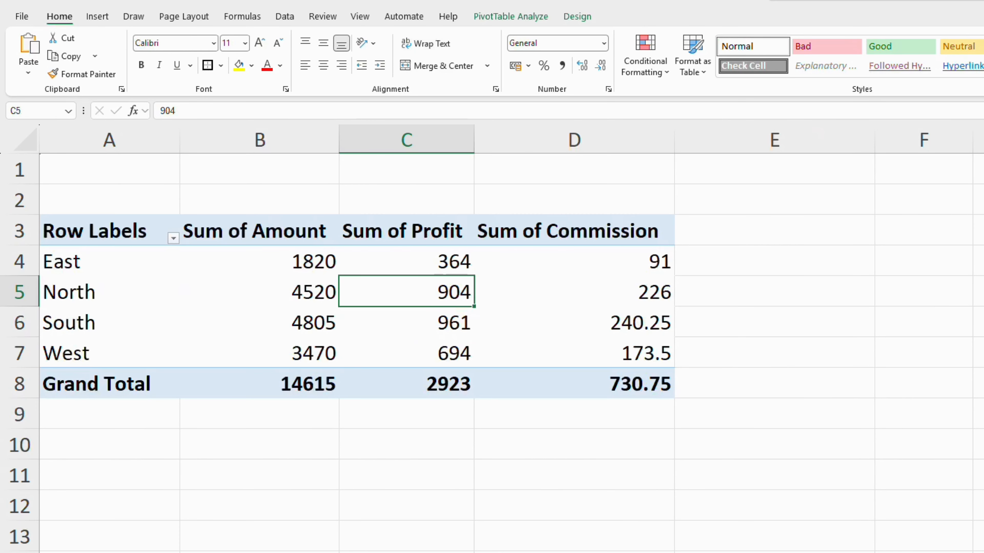
left_click(554, 269)
left_click(475, 296)
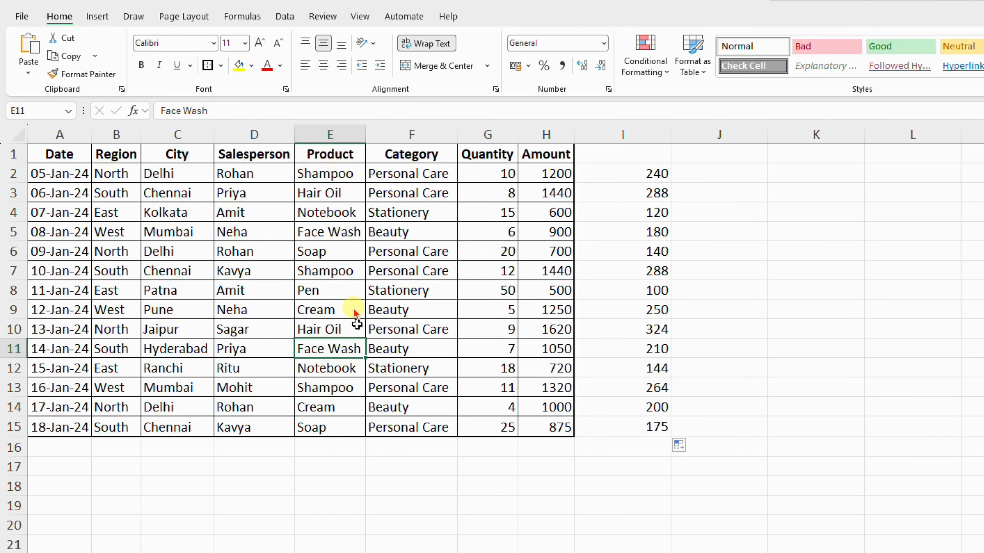
left_click(349, 290)
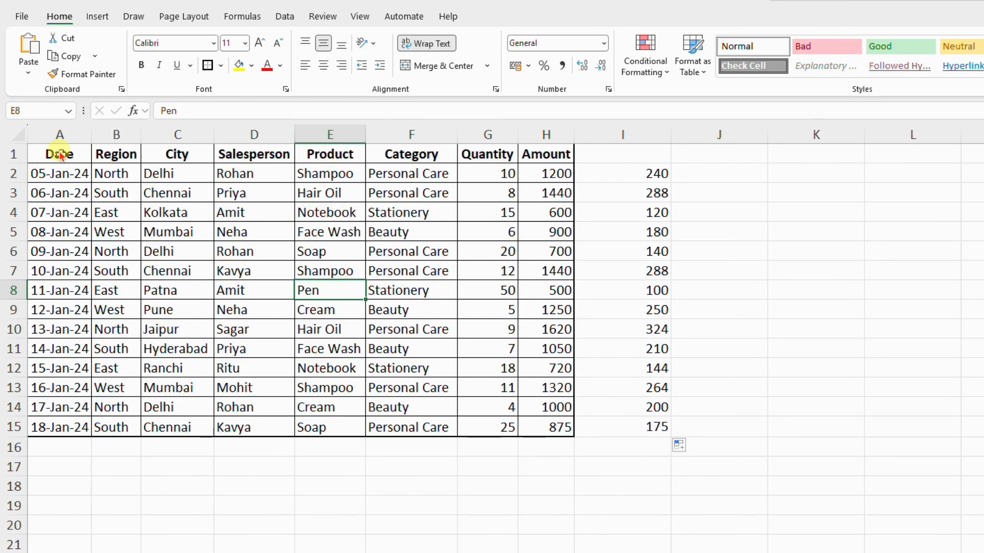
left_click_drag(60, 154, 437, 371)
left_click(447, 383)
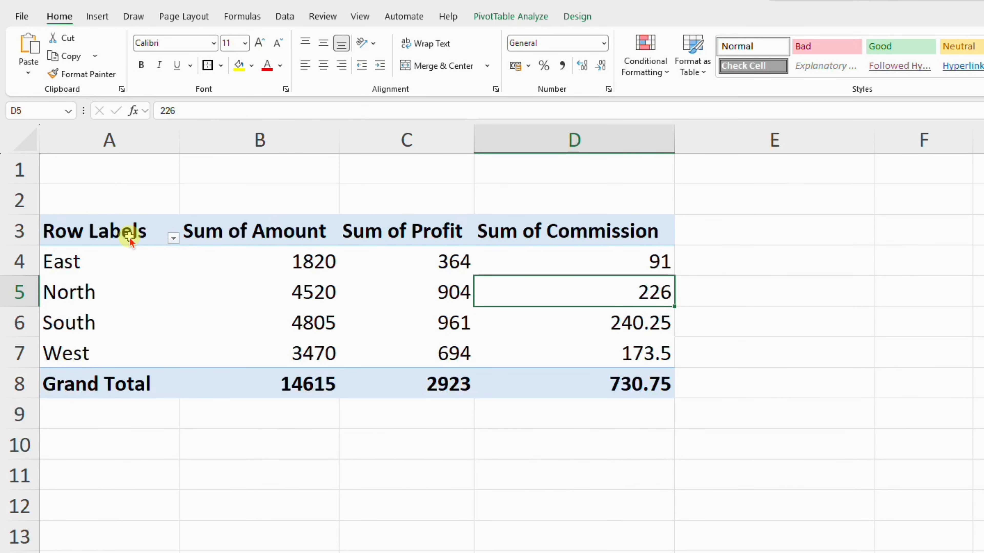
left_click_drag(129, 241, 611, 377)
left_click(467, 296)
left_click(547, 291)
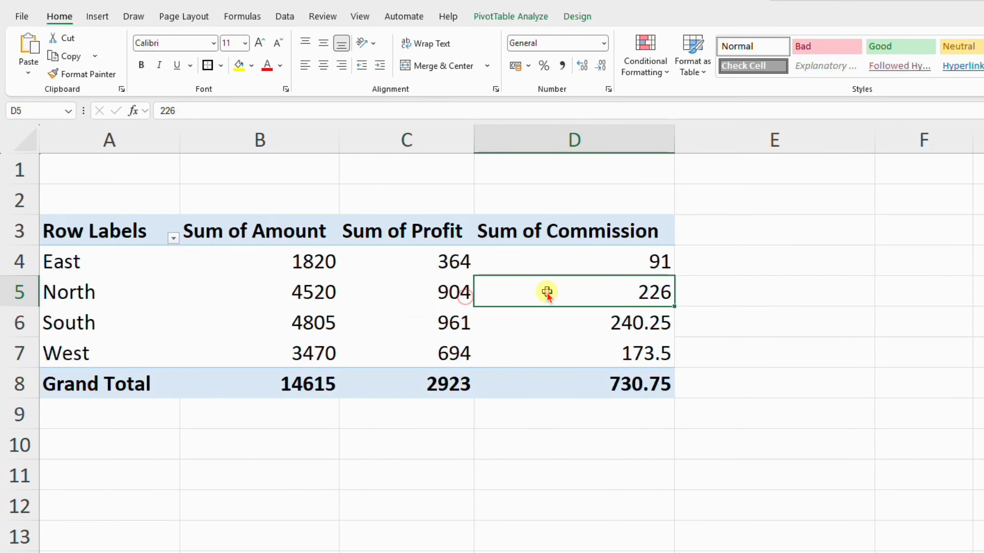